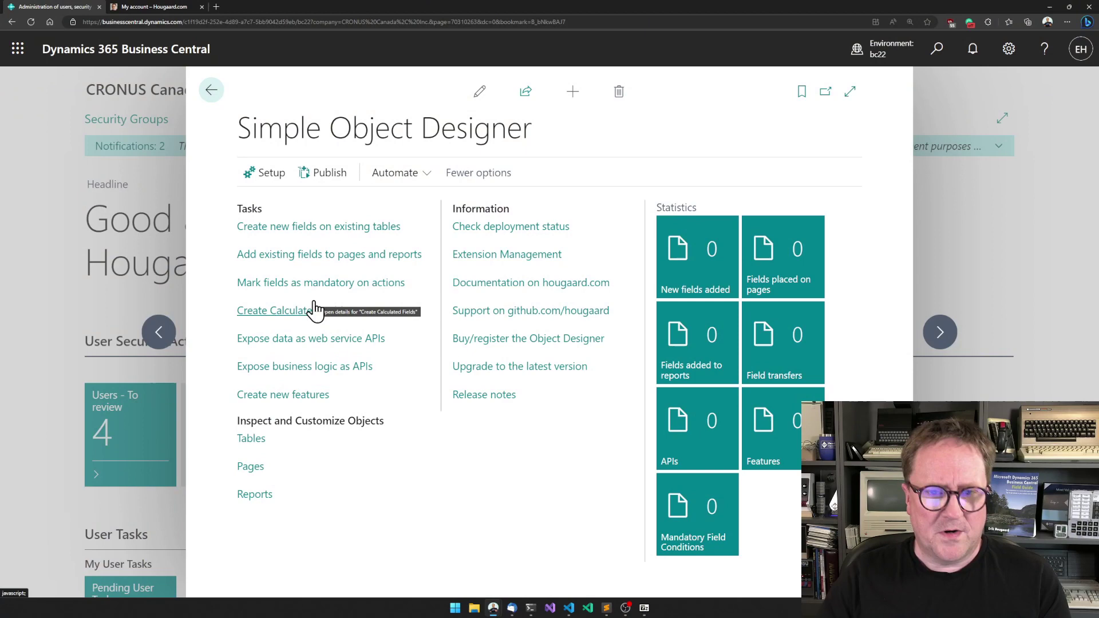
- Review Adatum Corporation's Customer Card from the Customers list, then close it
key("alt+q")
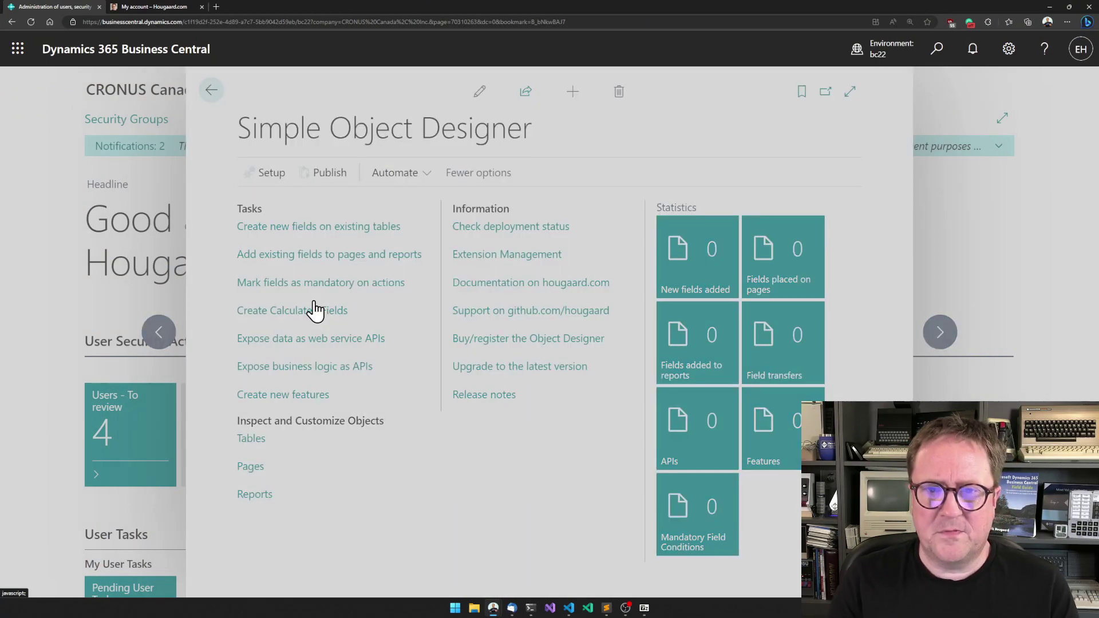
type("customer")
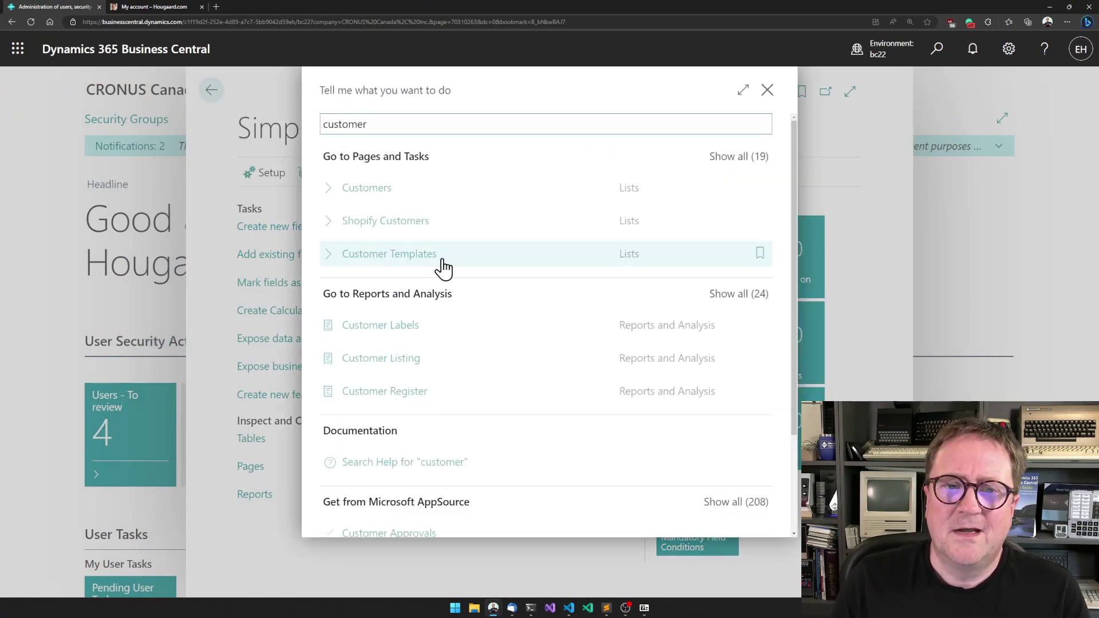
left_click(356, 189)
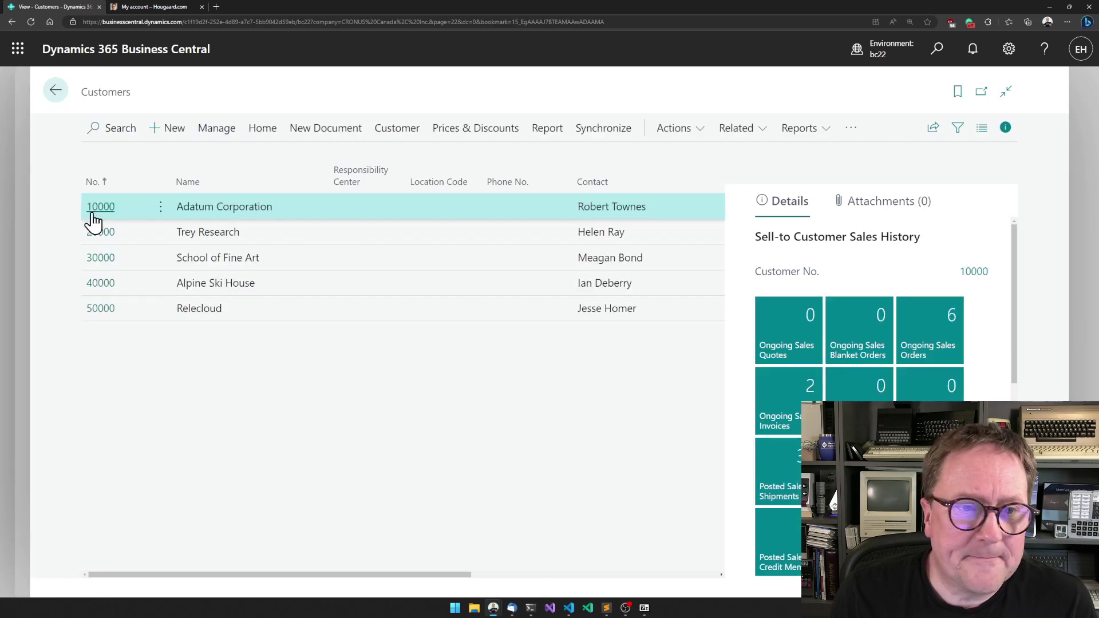
left_click(110, 227)
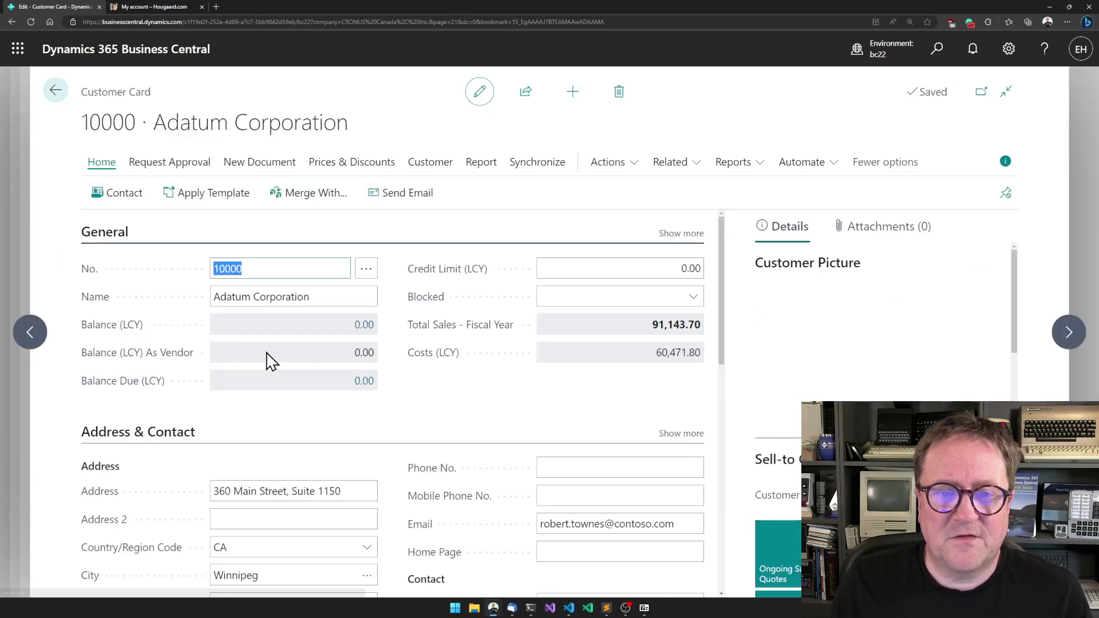
scroll(272, 360, "up", 1)
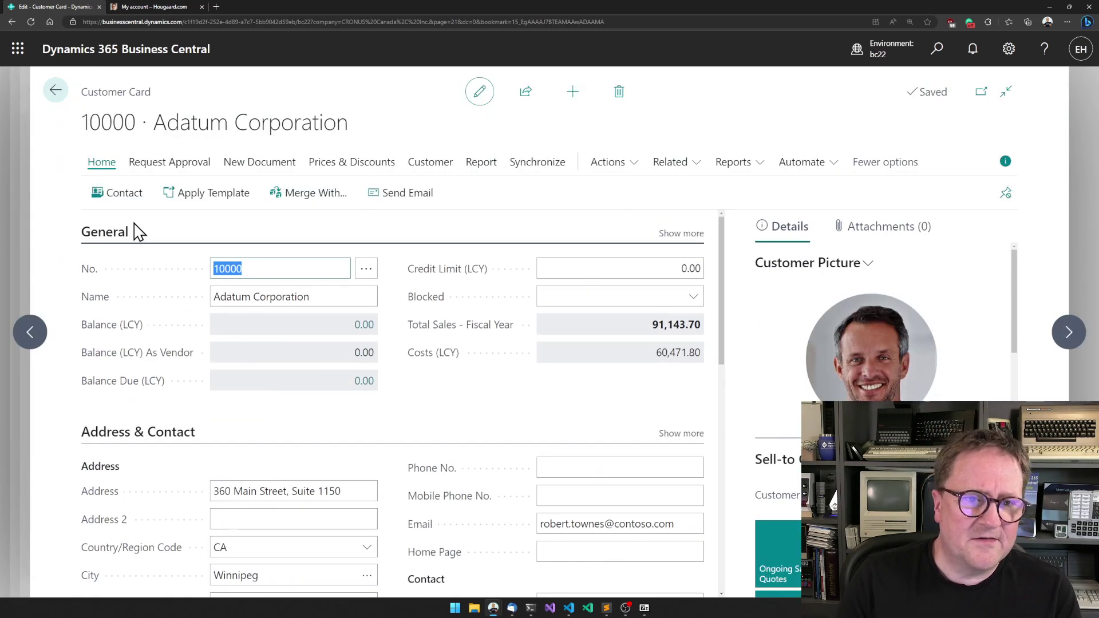
scroll(172, 438, "down", 10)
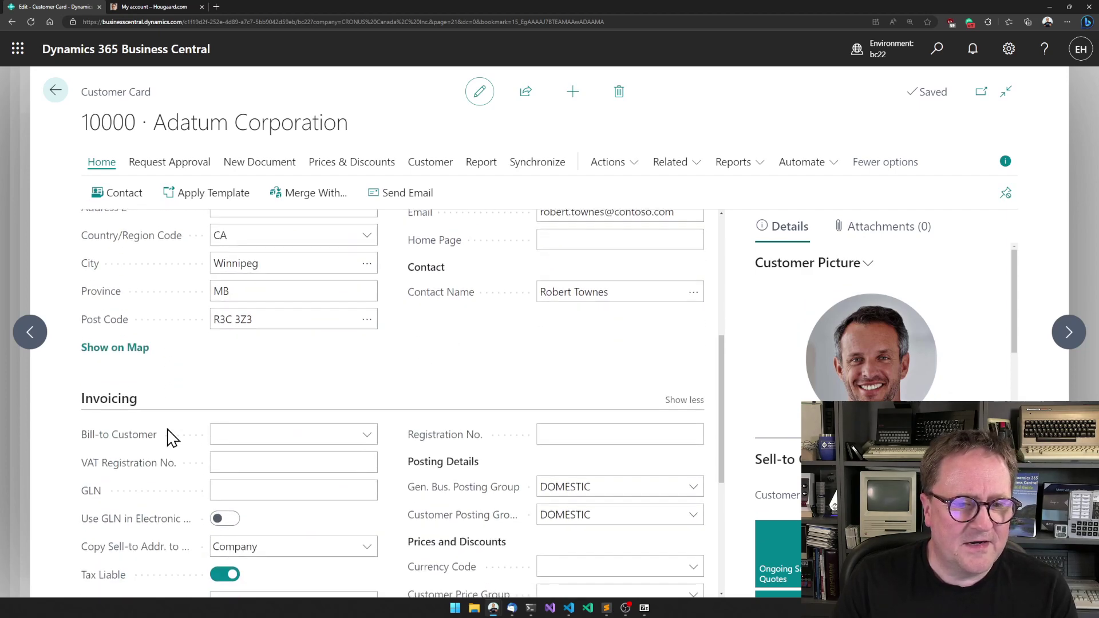
scroll(172, 438, "up", 10)
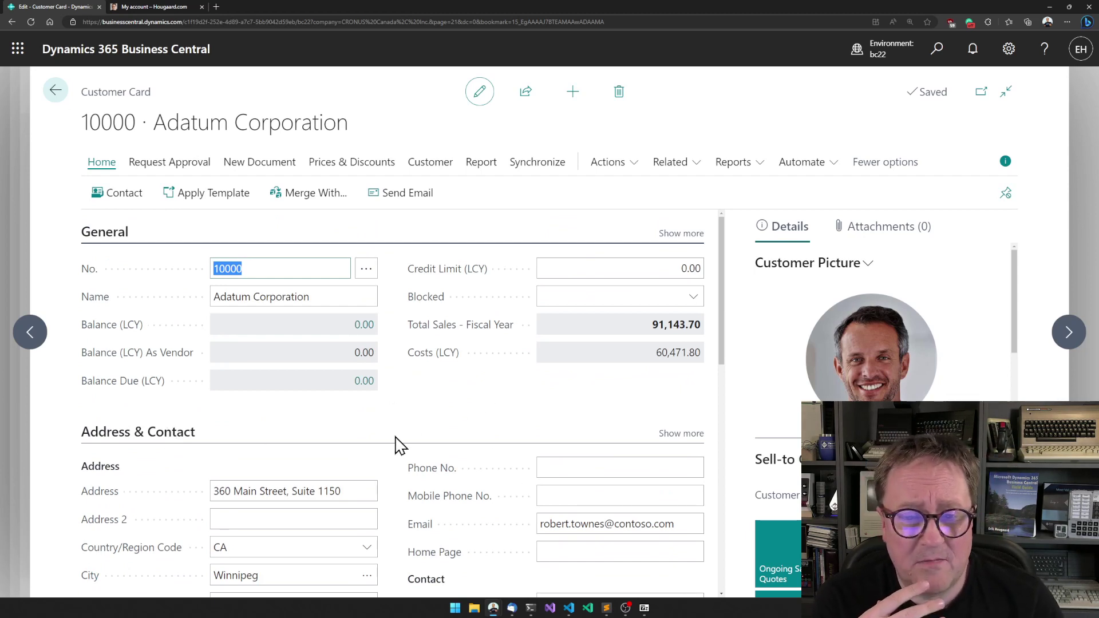
scroll(241, 474, "down", 4)
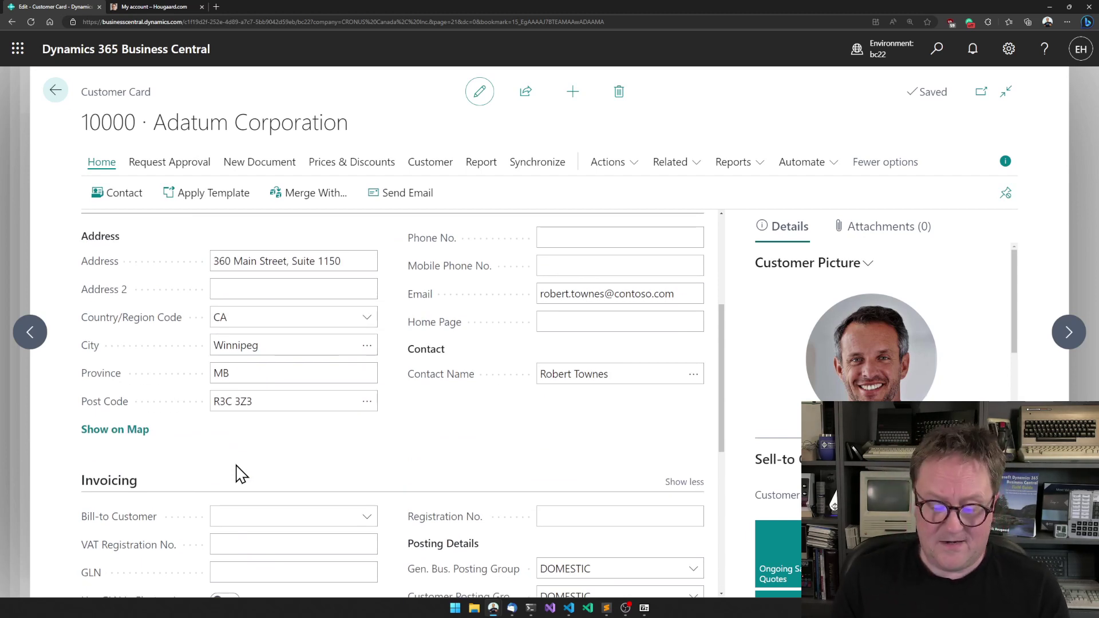
key("Escape")
key("Escape")
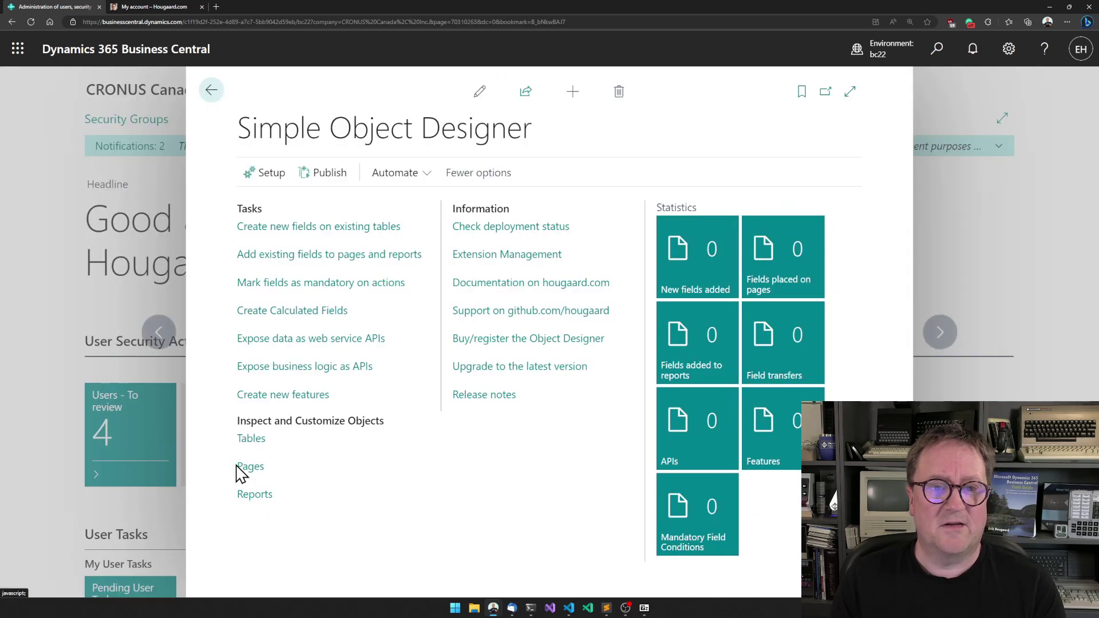
- Create field MyFirstField, Text 50, on table 18 Customer
left_click(287, 224)
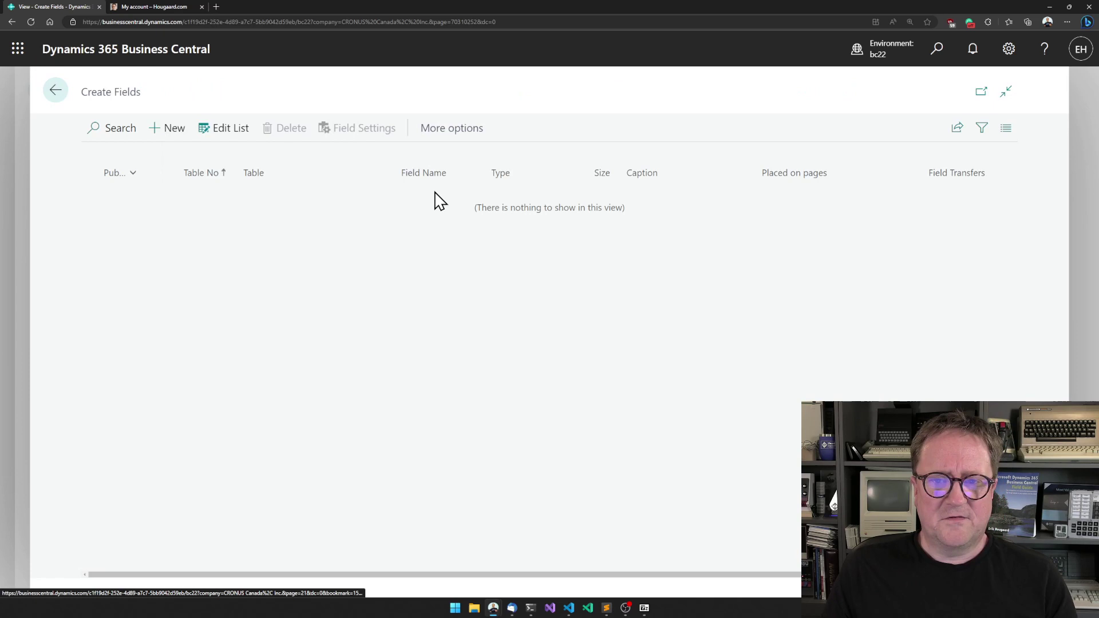
left_click(164, 128)
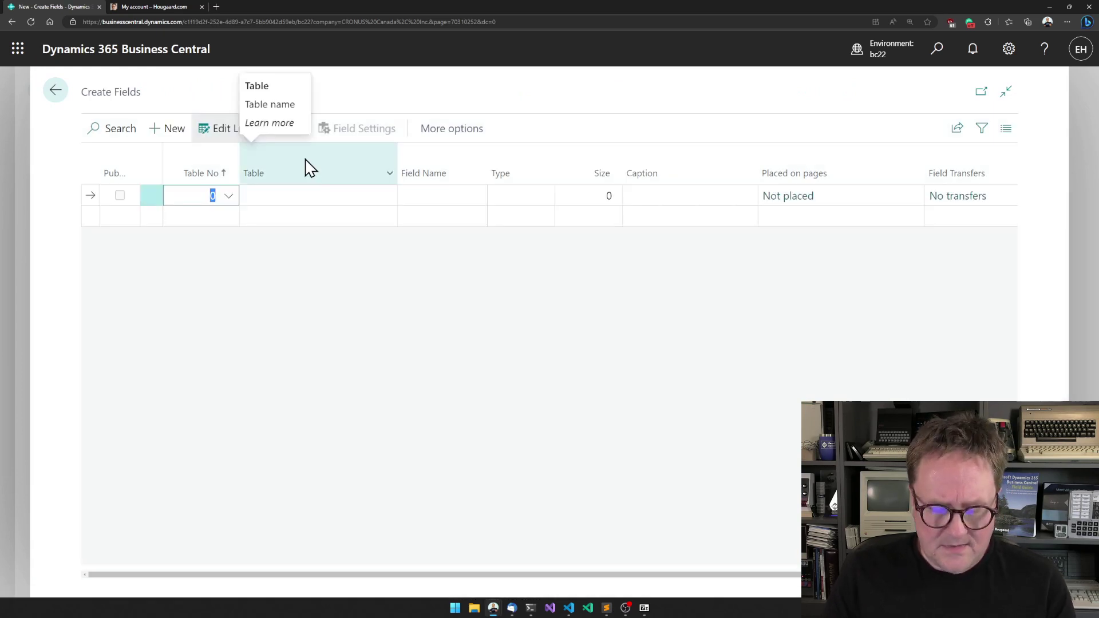
key("Tab")
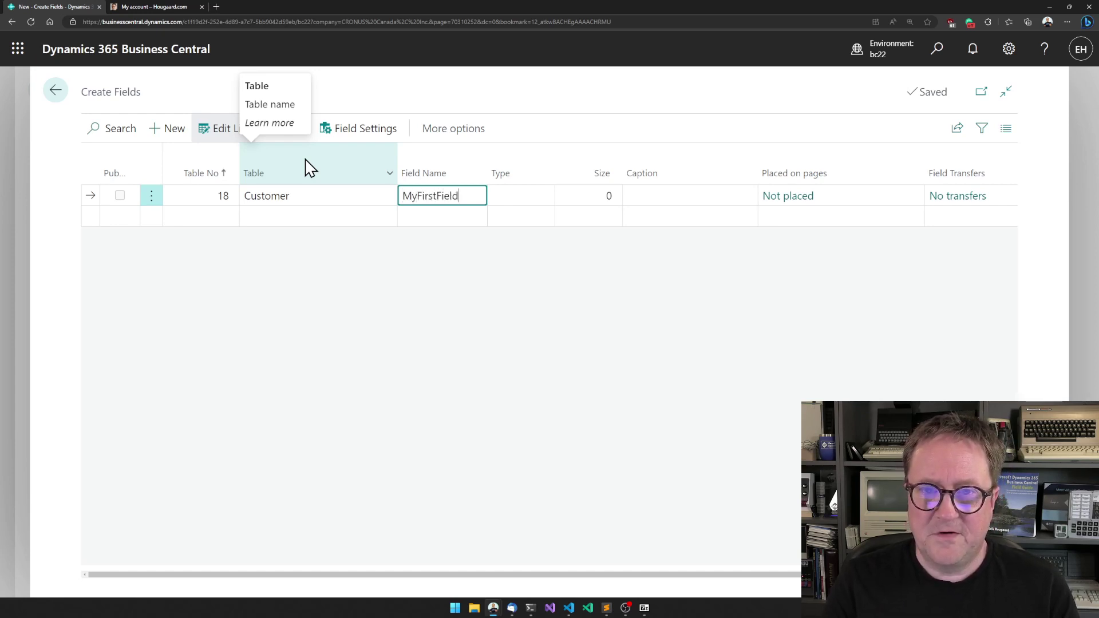
key("Tab")
key("Tab")
key("Tab")
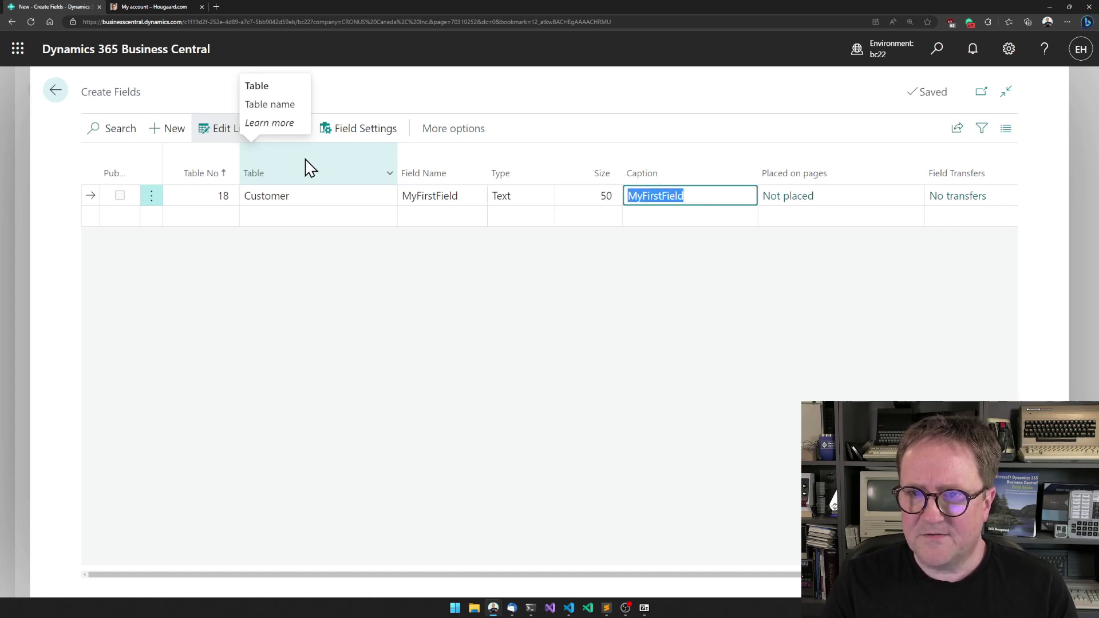
type("M")
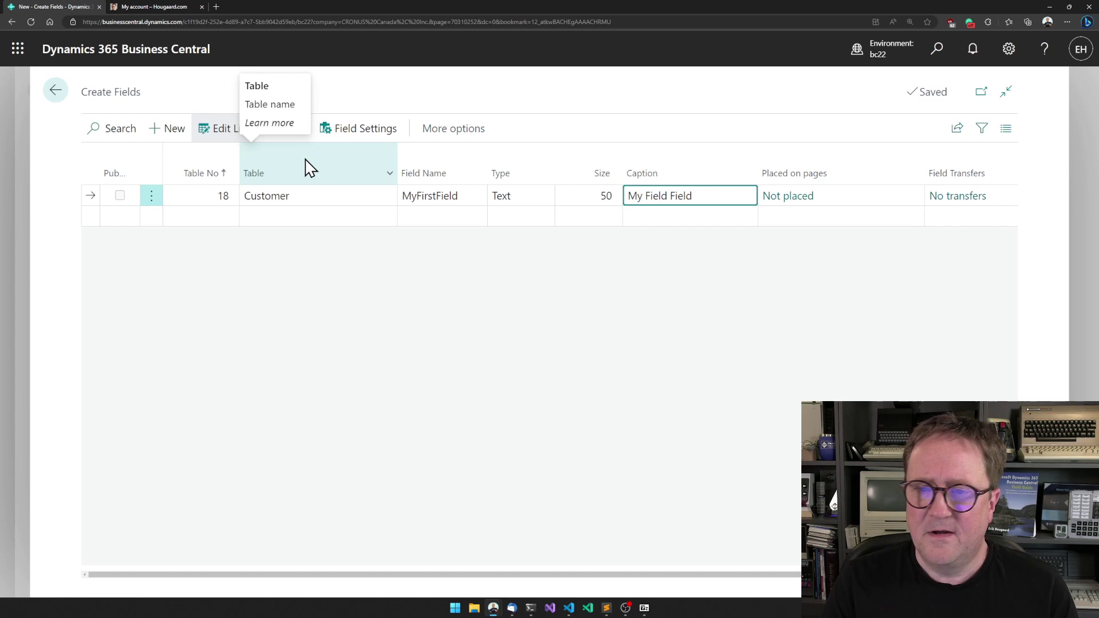
- Add a second Customer field, MySecondField, of type Decimal
left_click(226, 222)
left_click(227, 222)
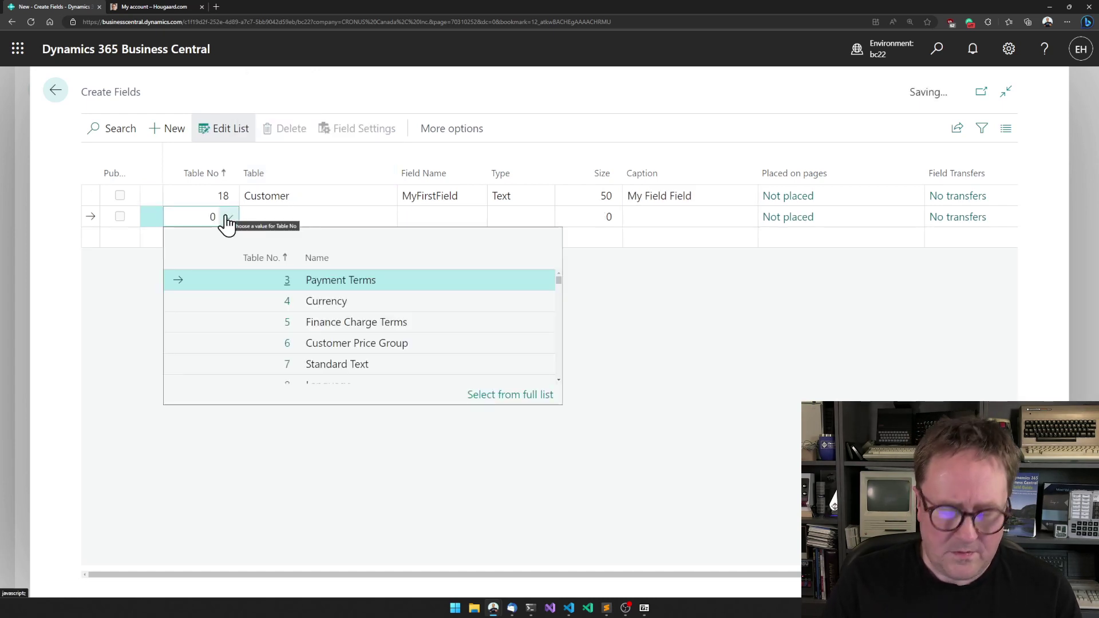
key("Tab")
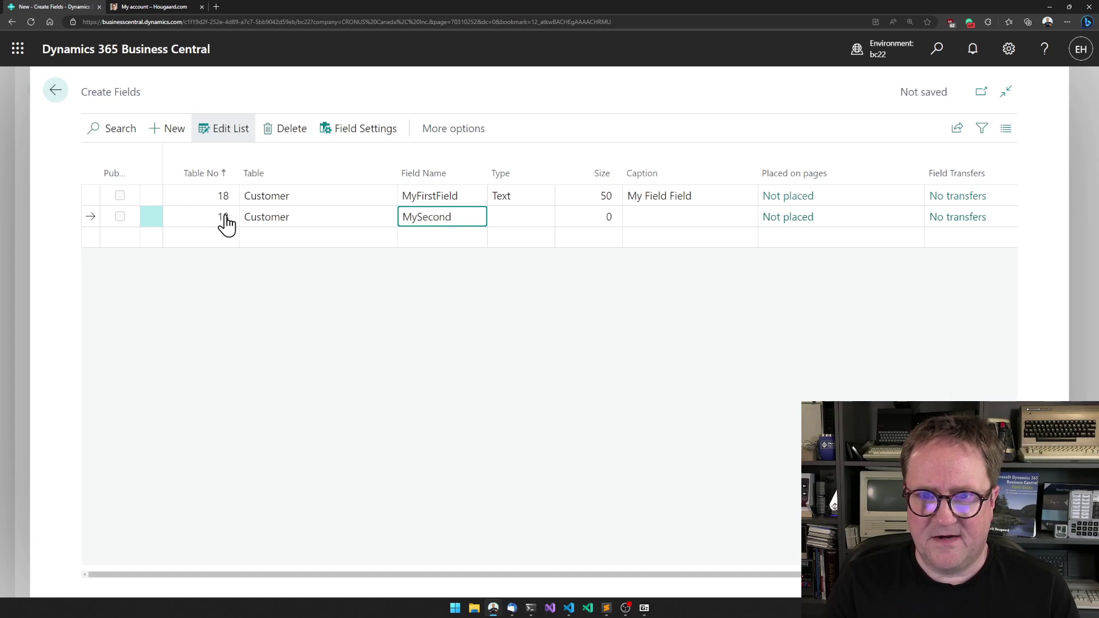
type("MySecondField")
key("Tab")
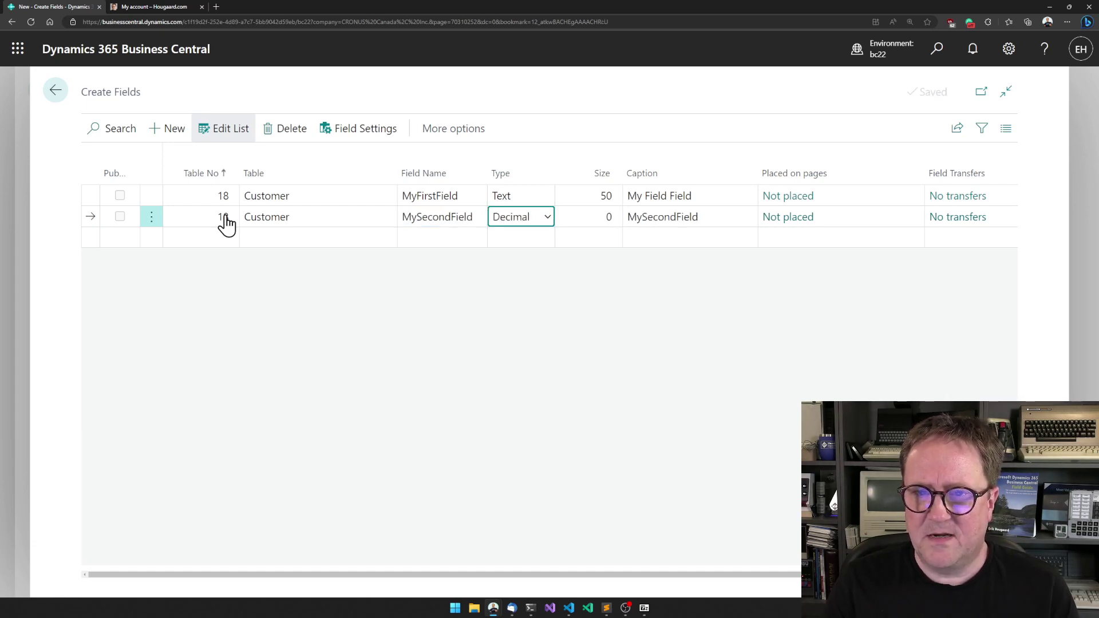
key("Tab")
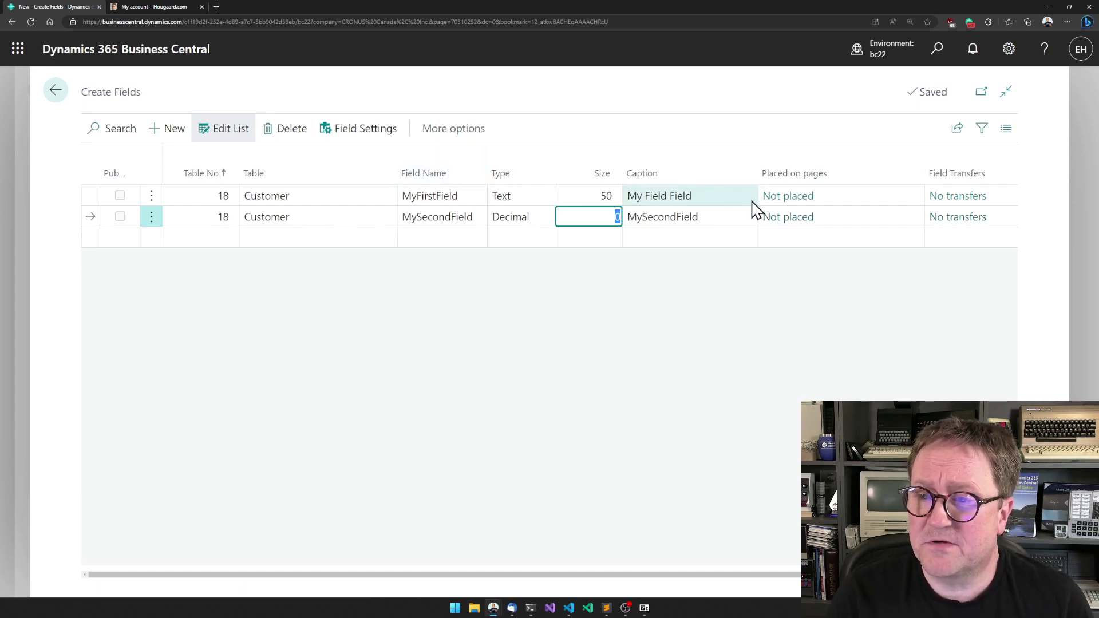
- Set MyFirstField's Customer Card (page 21) placement to AddLast, leaving the anchor unset
left_click(801, 201)
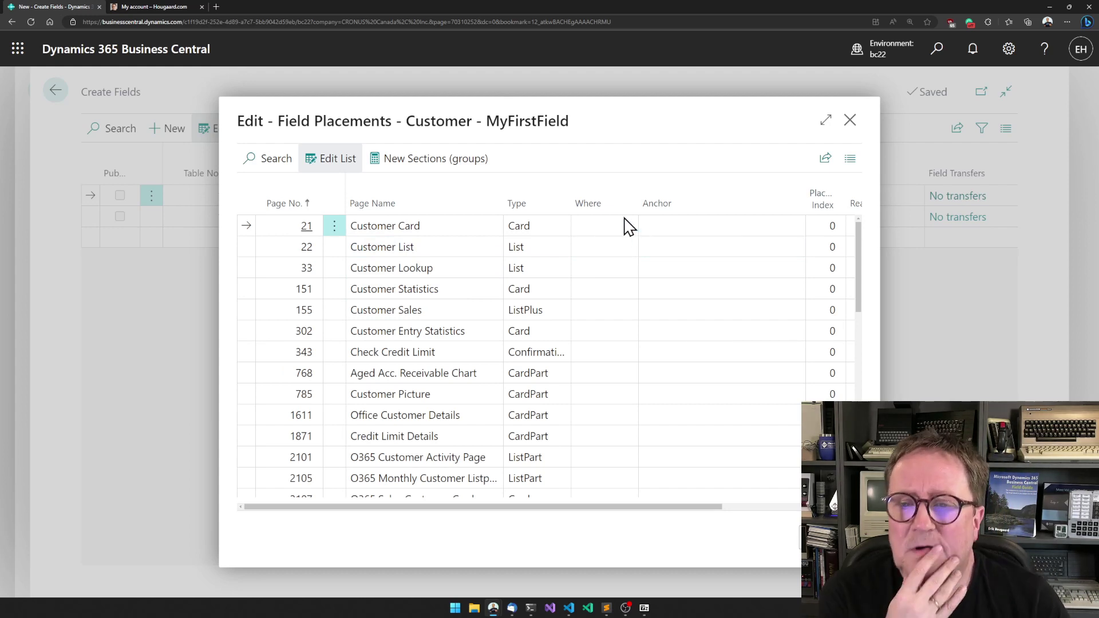
left_click(625, 227)
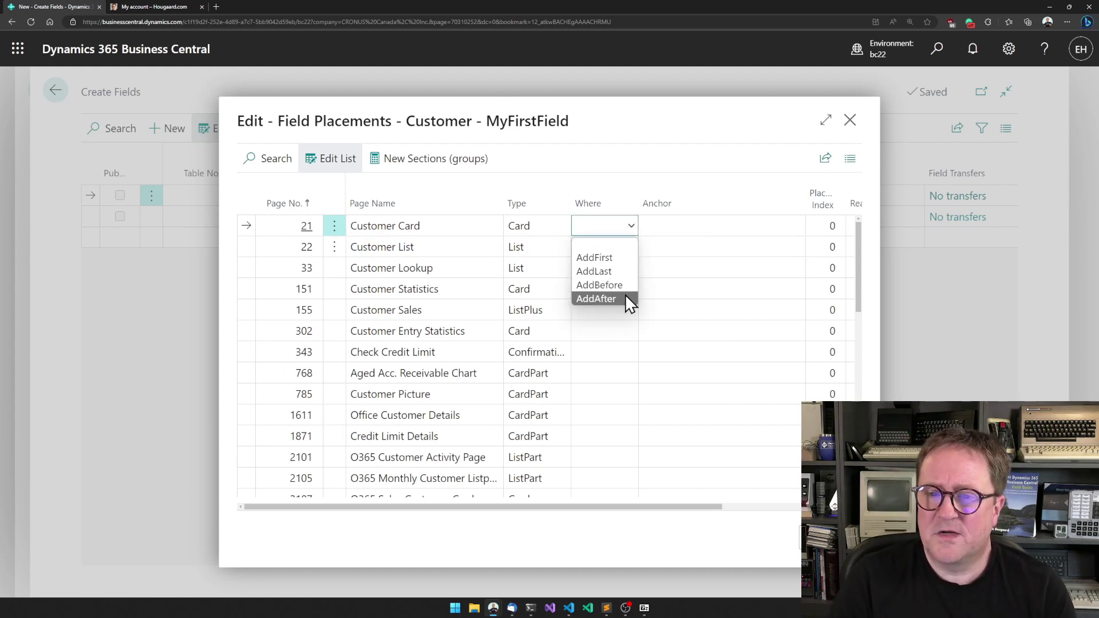
left_click(610, 271)
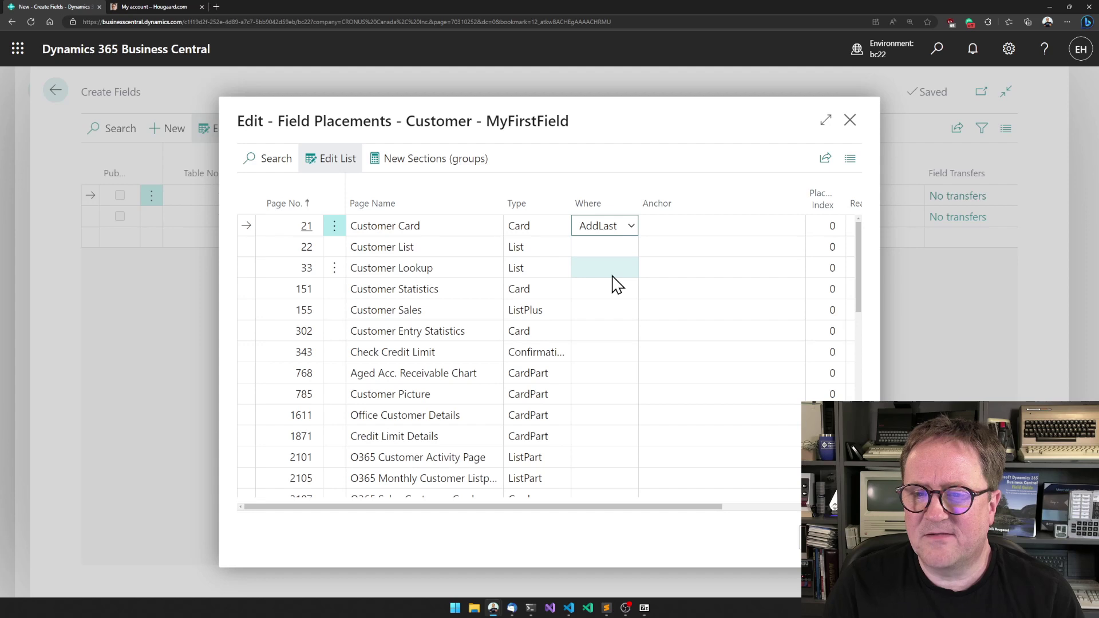
left_click(689, 226)
left_click(796, 231)
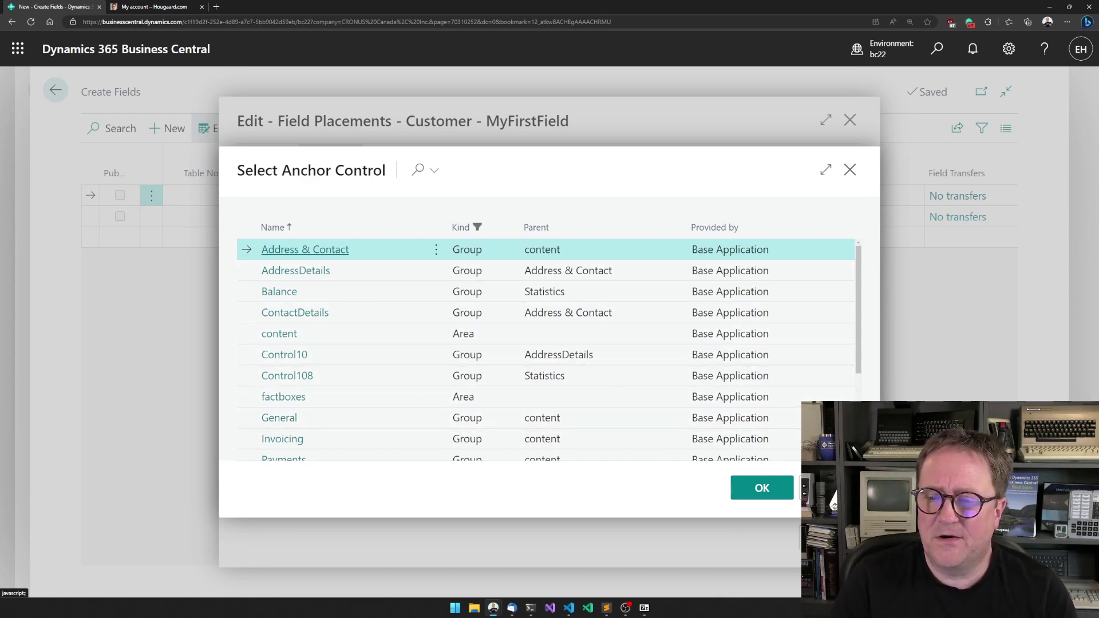
key("Escape")
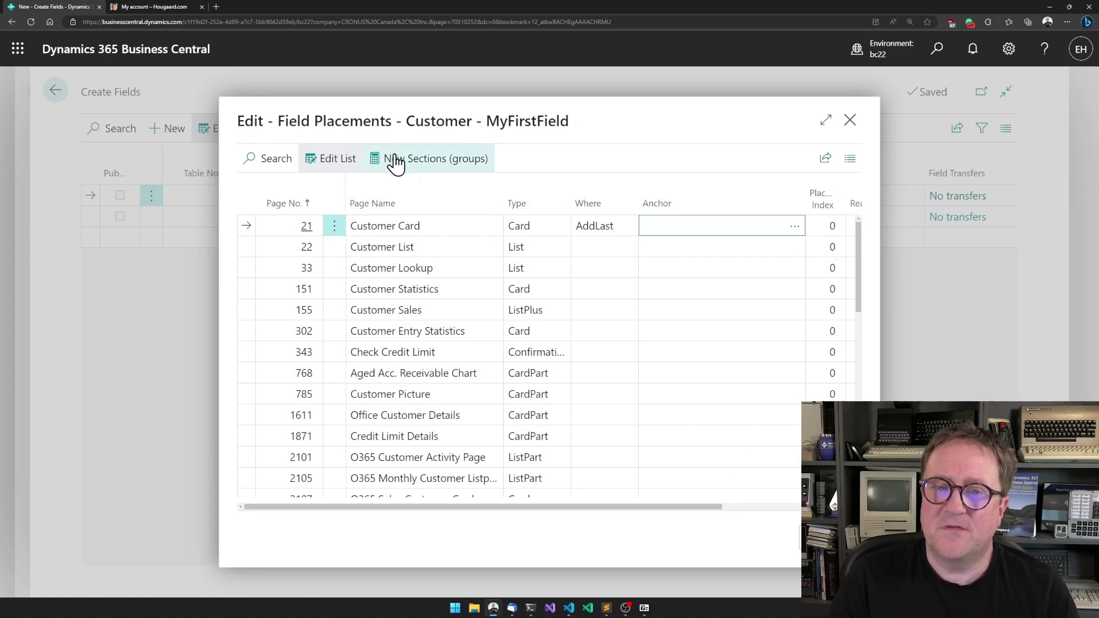
- Create page group MyFields captioned 'My Fields' on page 21, positioned after an anchor
left_click(422, 169)
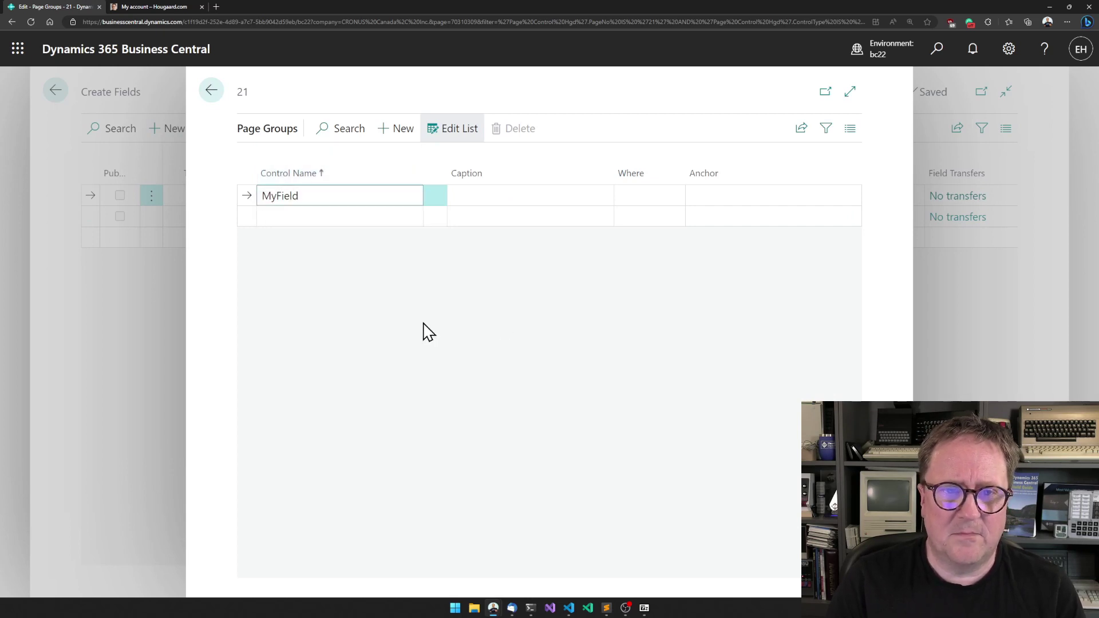
key("Tab")
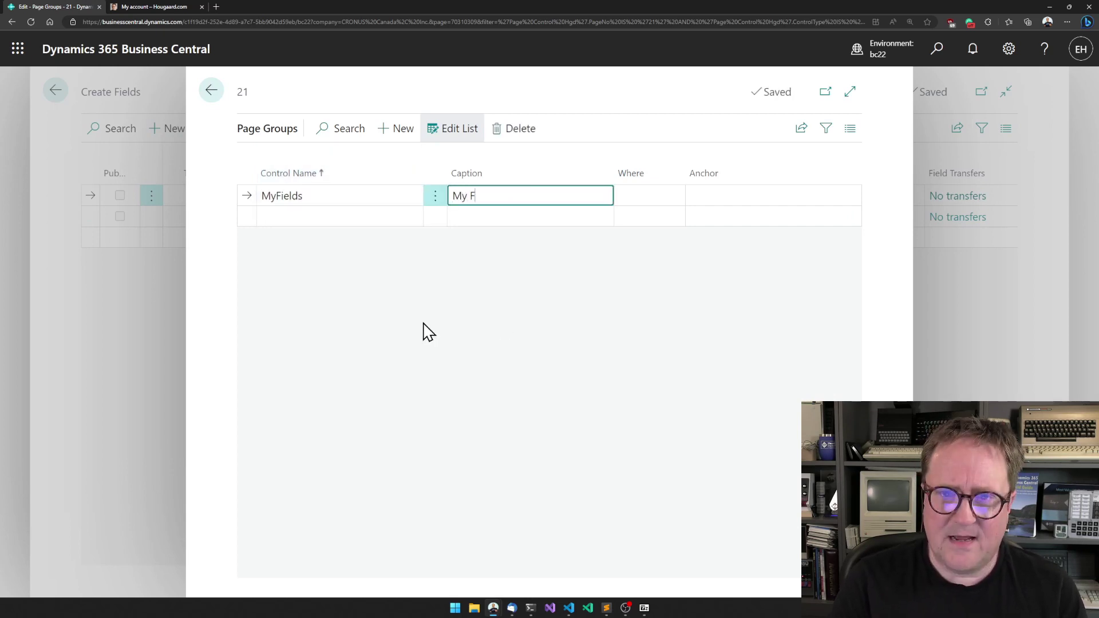
key("Tab")
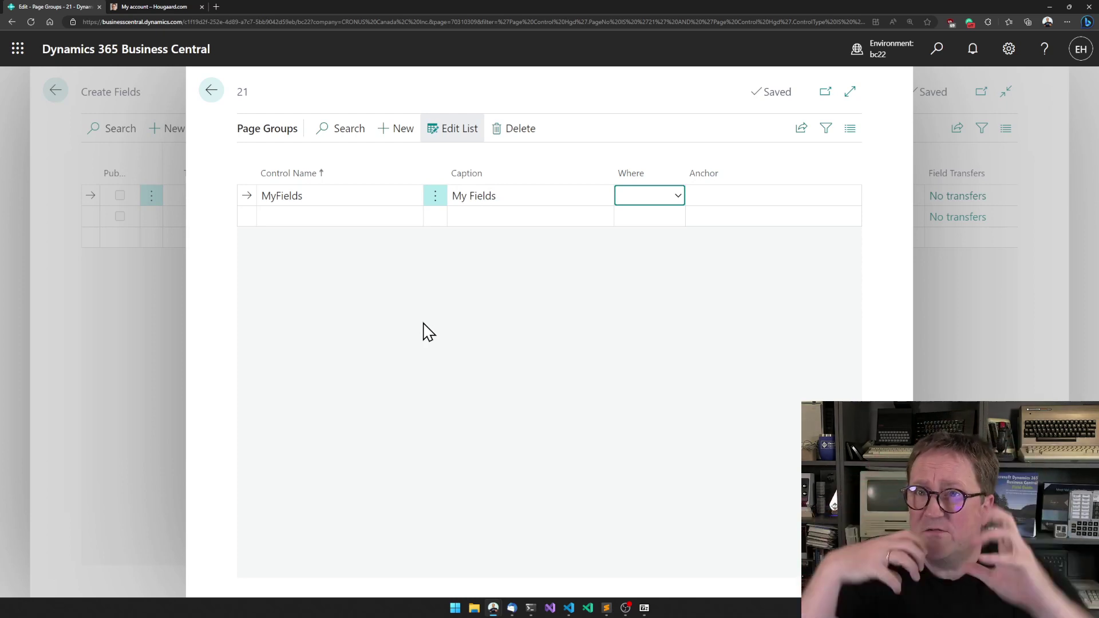
left_click(655, 198)
left_click(655, 216)
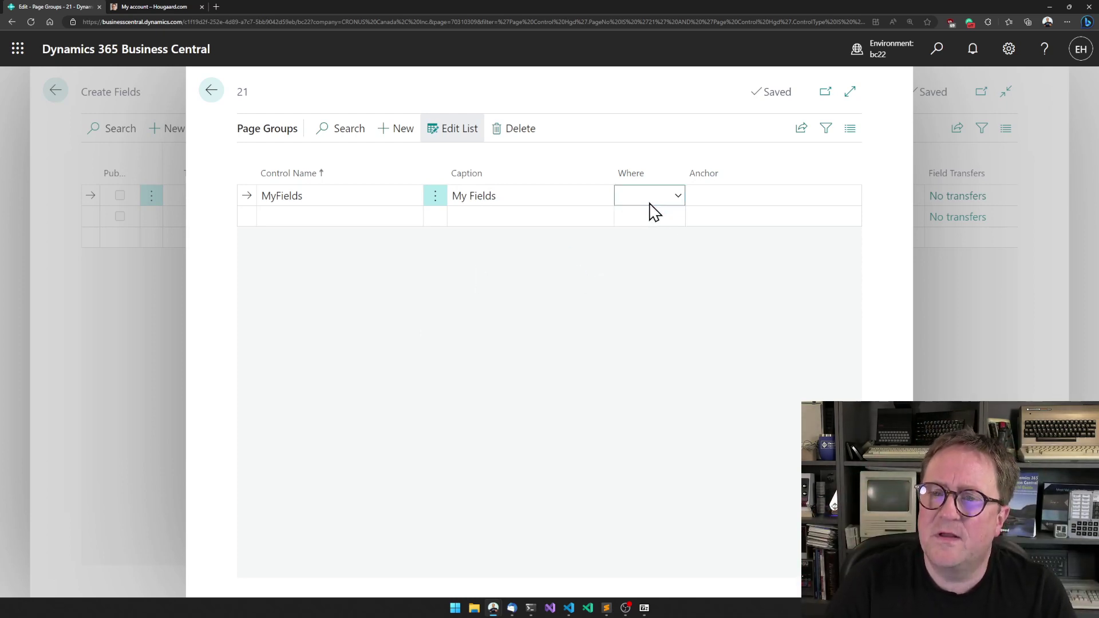
right_click(649, 203)
left_click(638, 200)
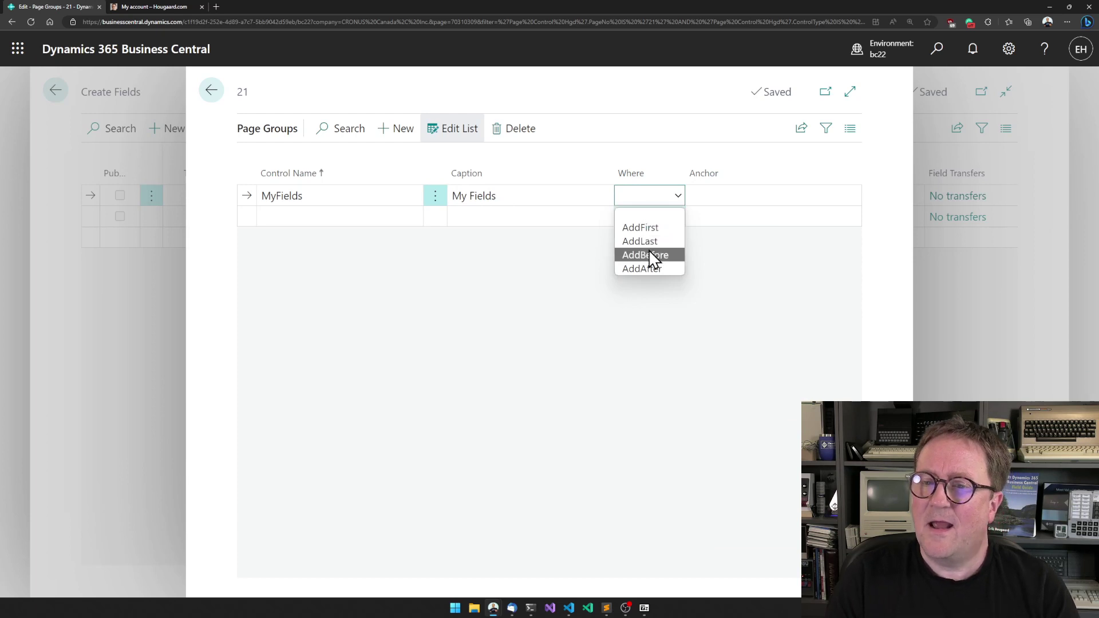
left_click(645, 269)
- Anchor the My Fields group to the General group and return to Field Placements
left_click(709, 196)
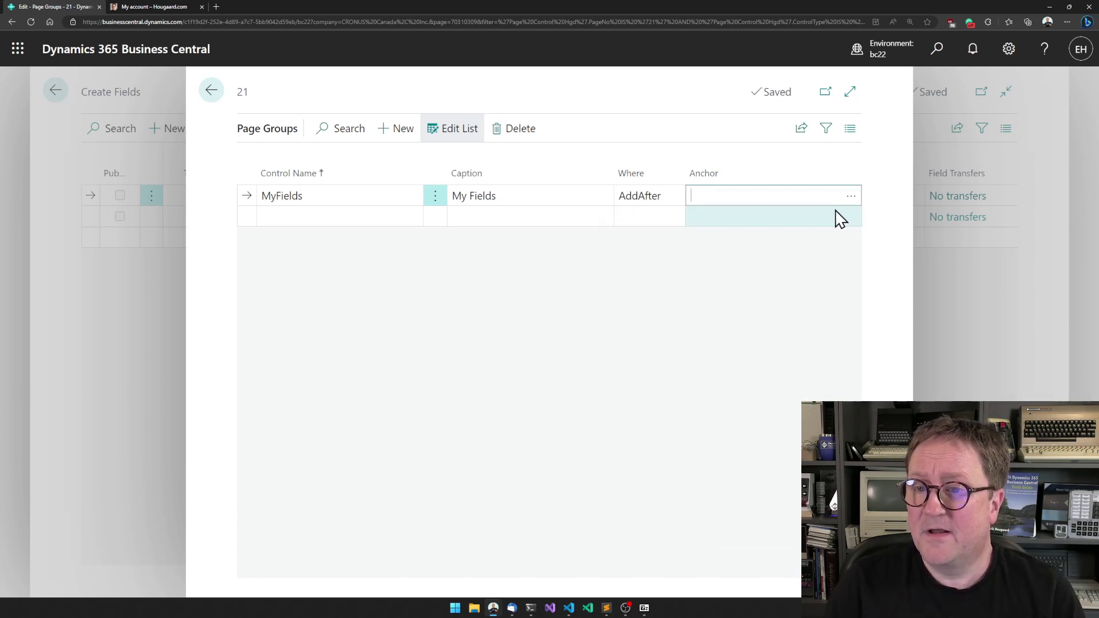
left_click(851, 197)
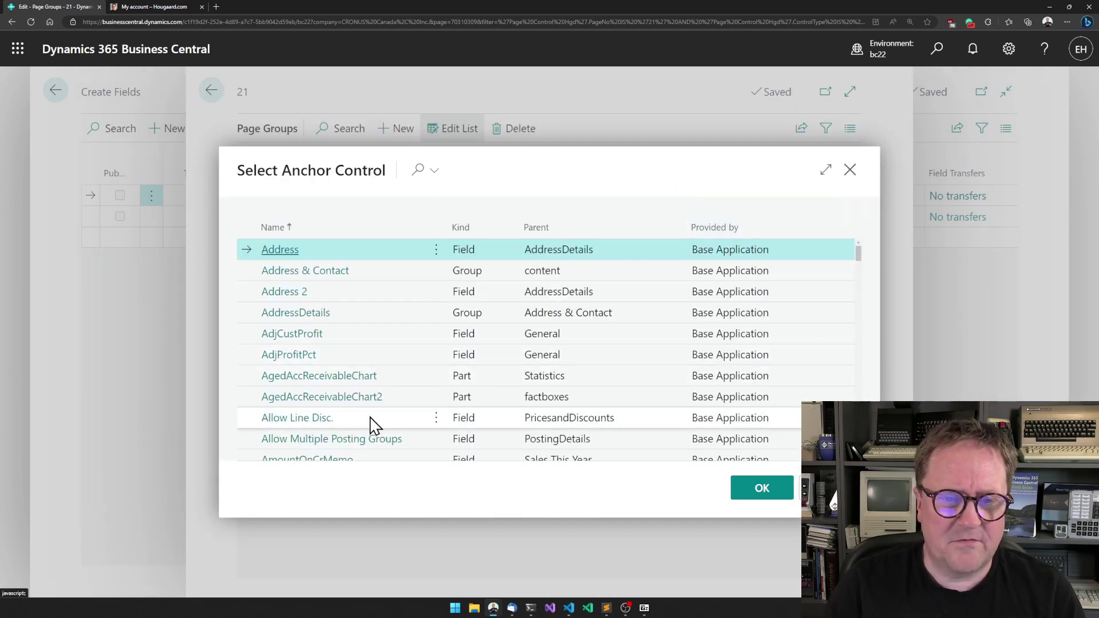
scroll(369, 424, "down", 10)
scroll(371, 424, "down", 15)
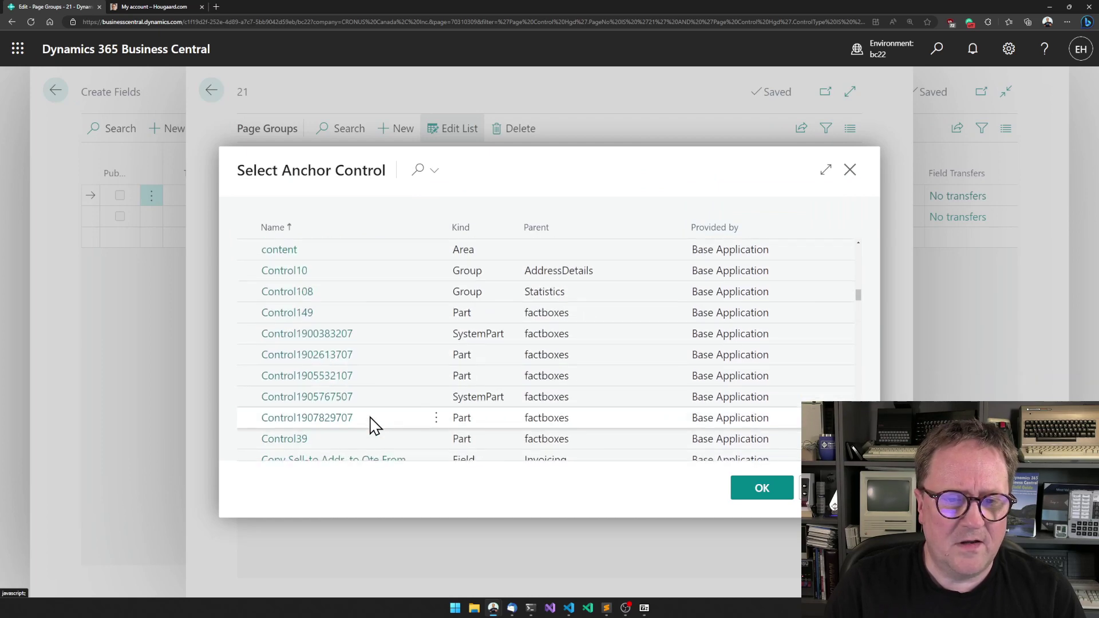
scroll(369, 424, "down", 5)
scroll(369, 424, "up", 3)
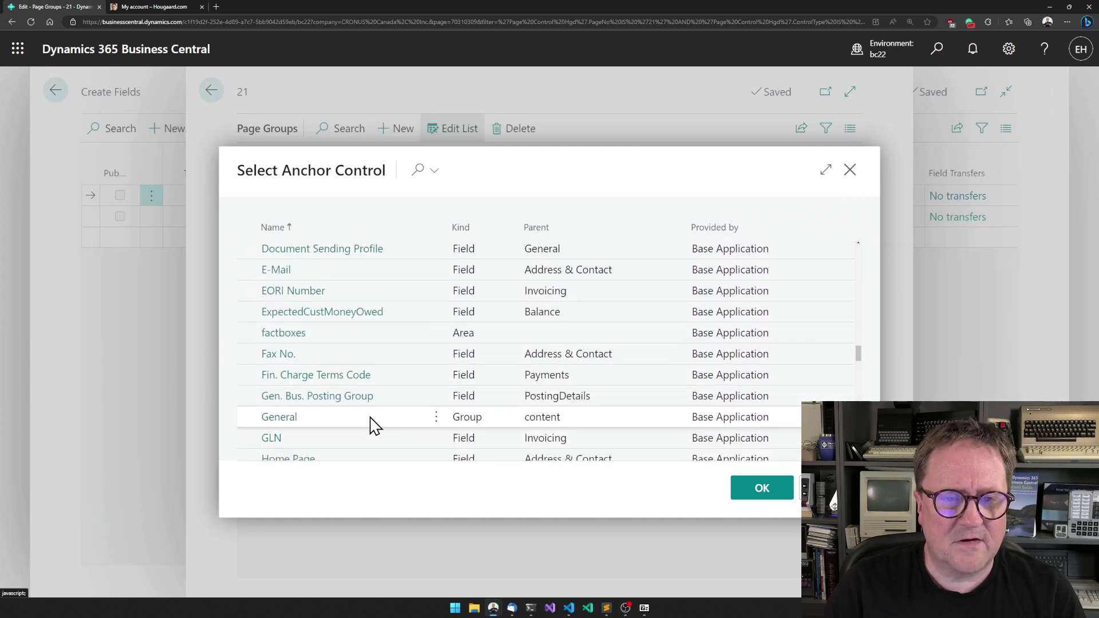
left_click(335, 418)
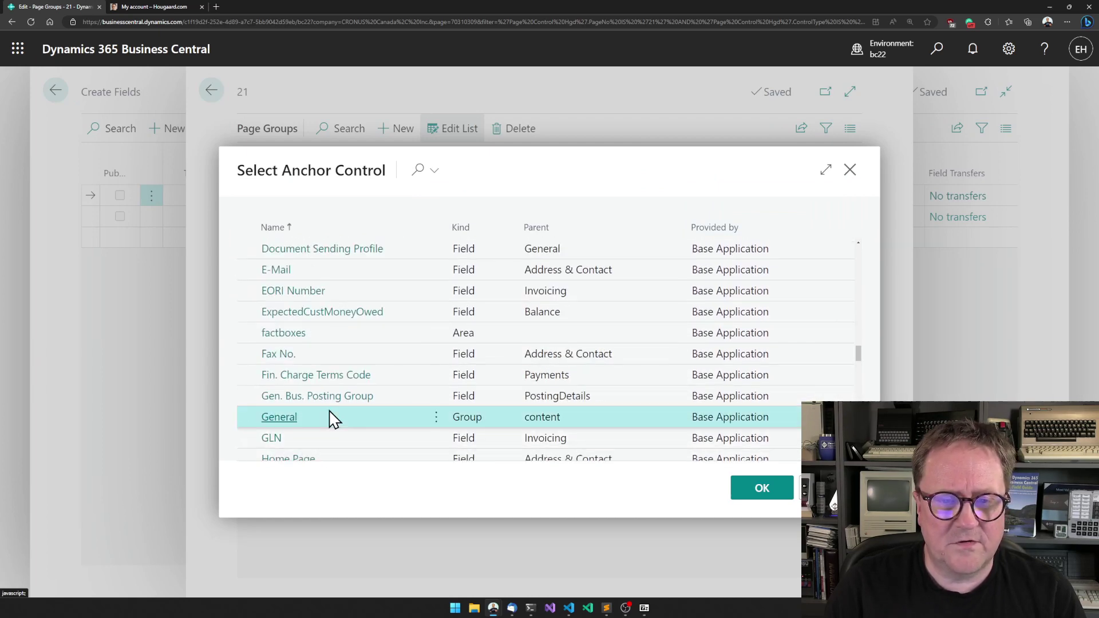
left_click(757, 490)
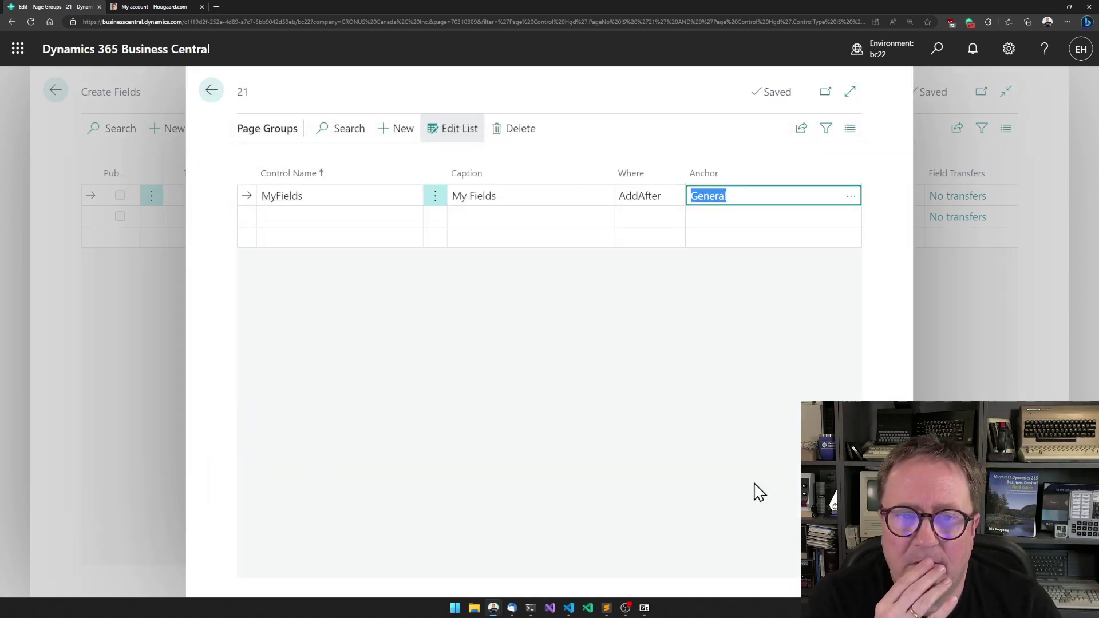
key("Escape")
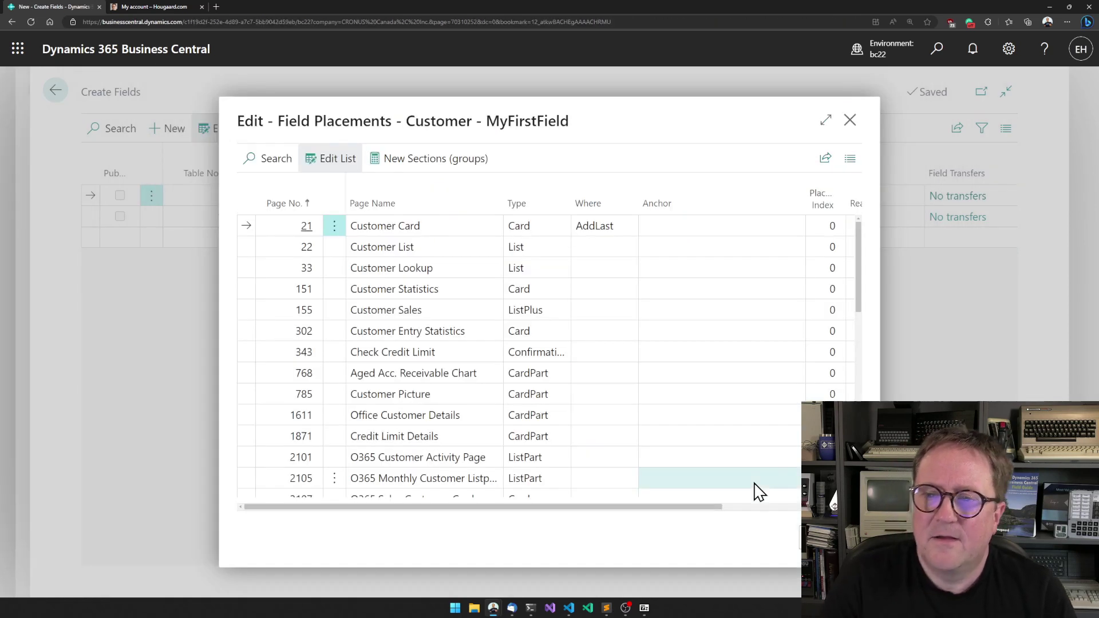
- Place MyFirstField on the Customer Card as AddFirst anchored to MyFields
left_click(603, 228)
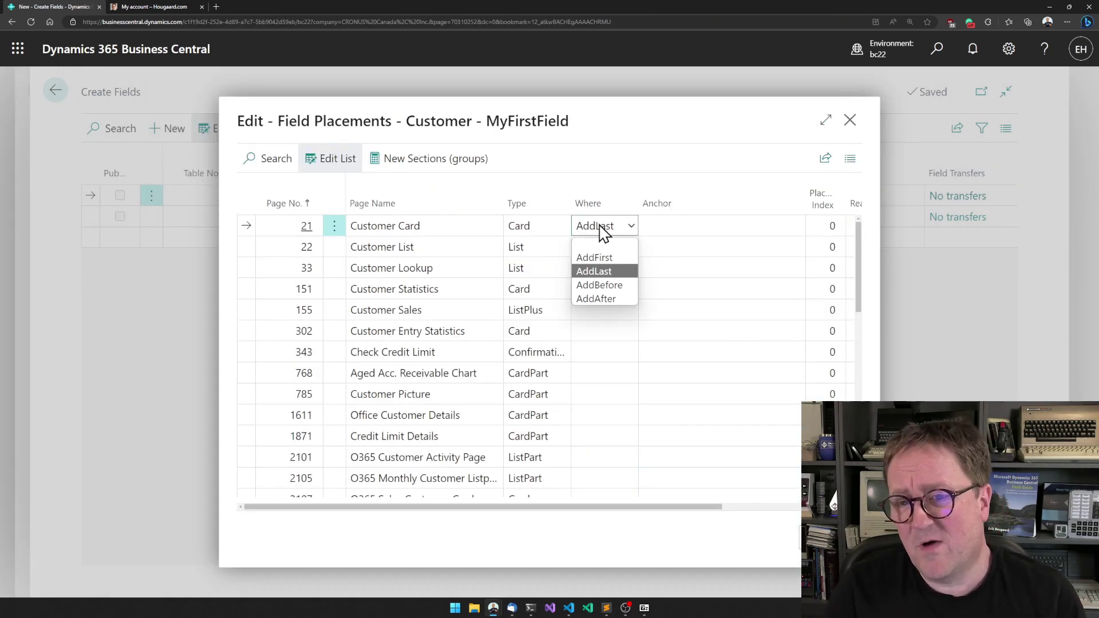
left_click(600, 259)
left_click(769, 225)
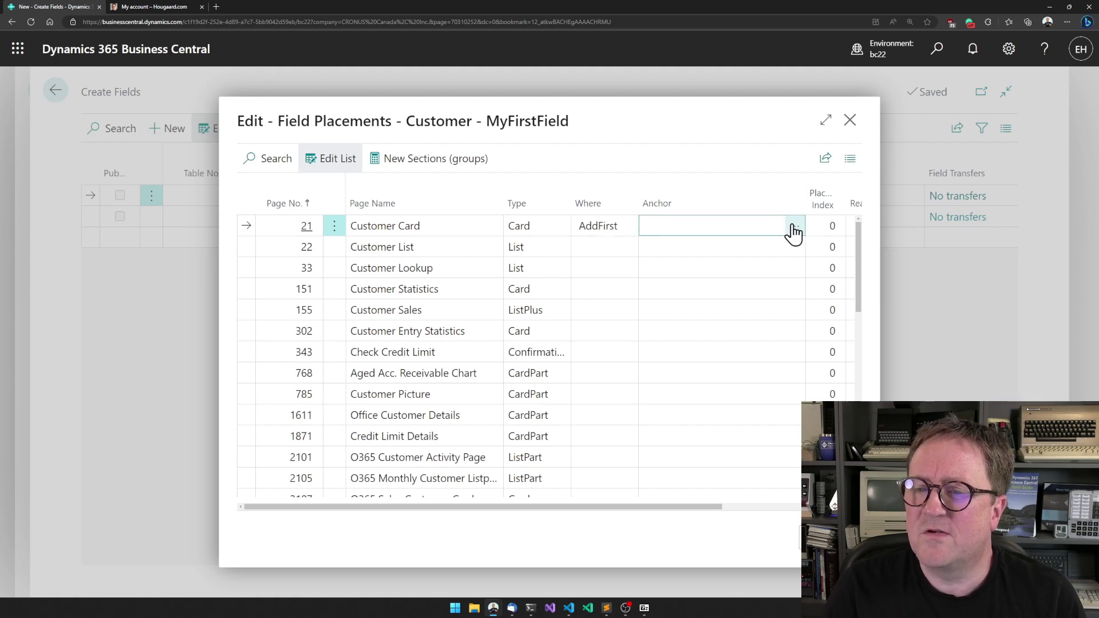
left_click(793, 228)
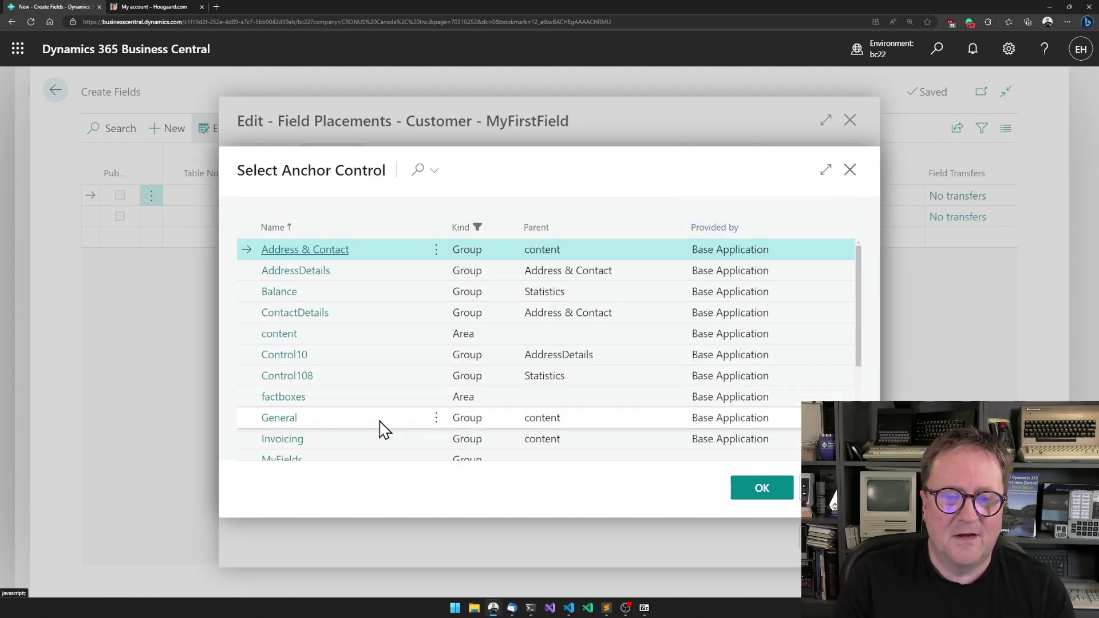
scroll(383, 429, "down", 1)
left_click(339, 403)
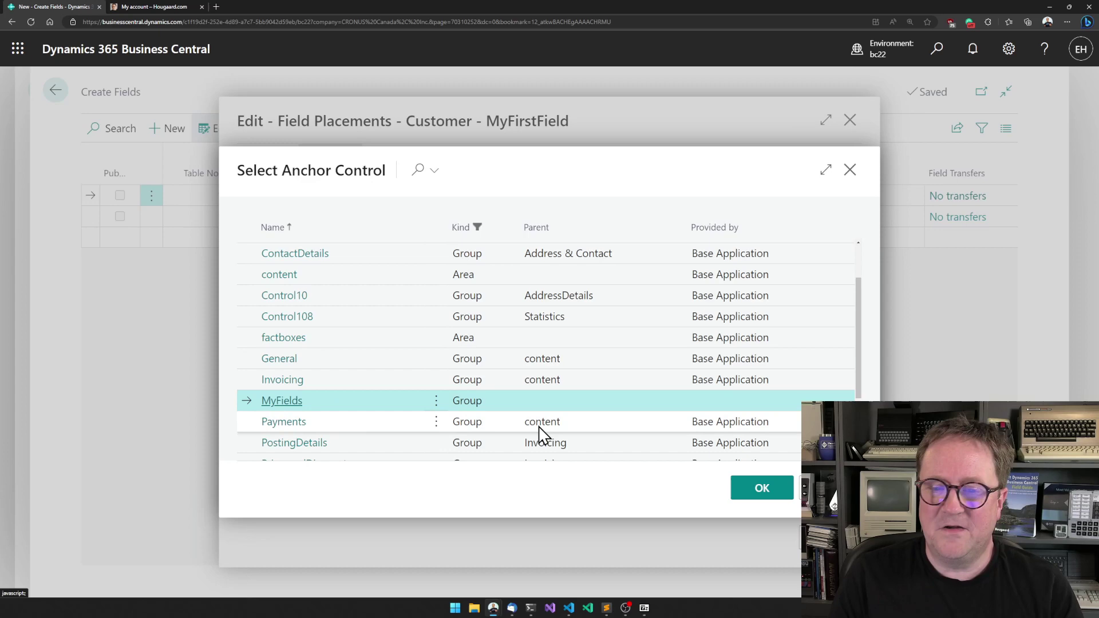
left_click(761, 489)
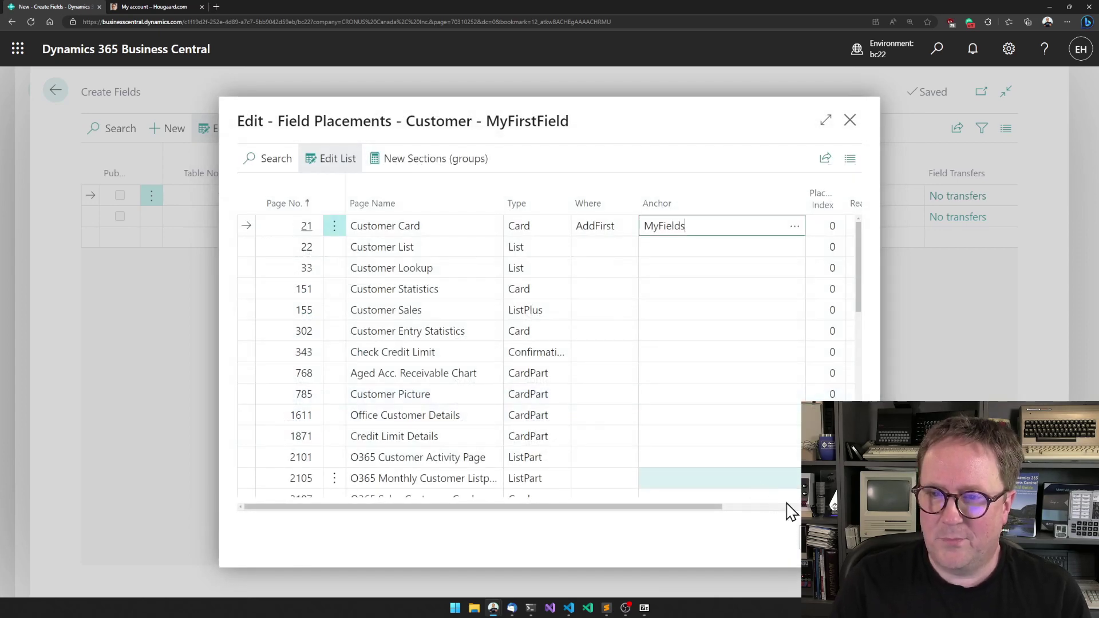
key("Escape")
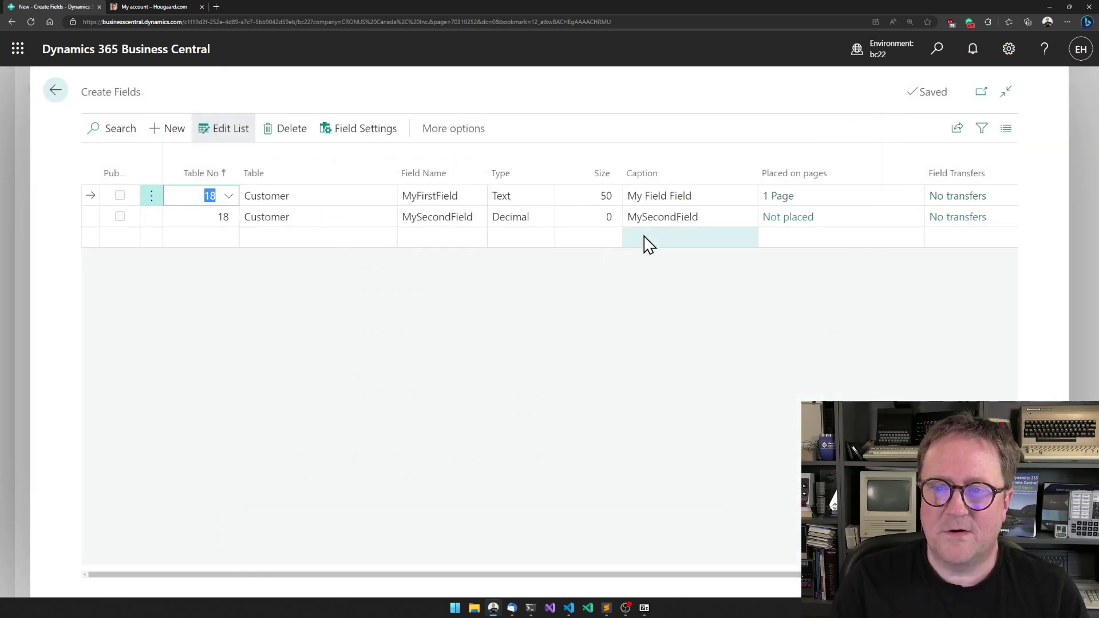
- Place MySecondField on the Customer Card as AddFirst anchored to MyFields
left_click(790, 223)
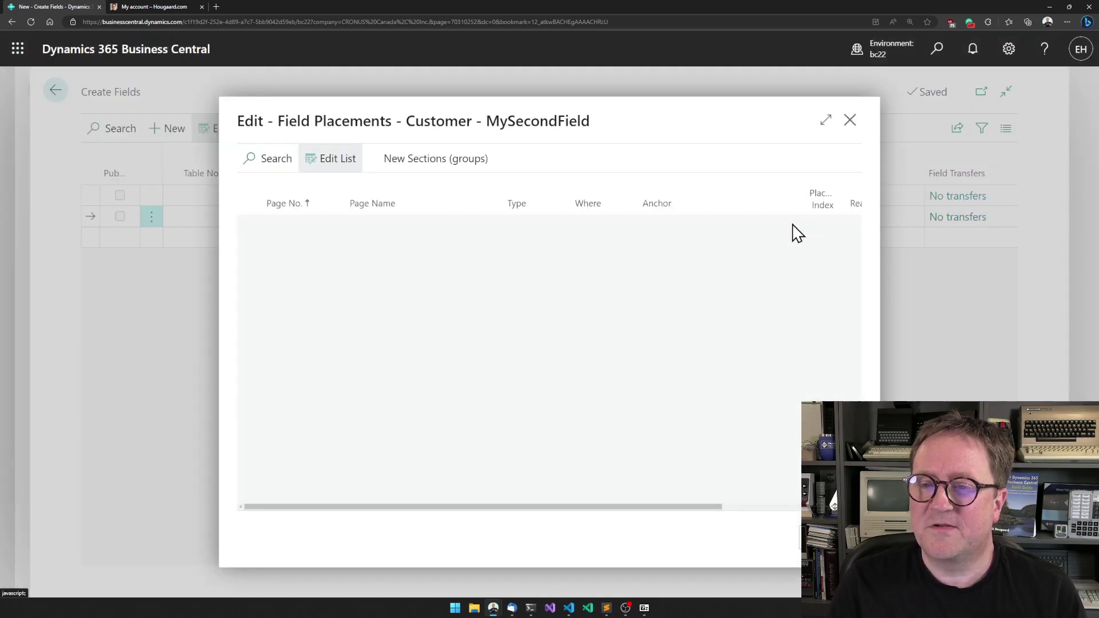
left_click(627, 231)
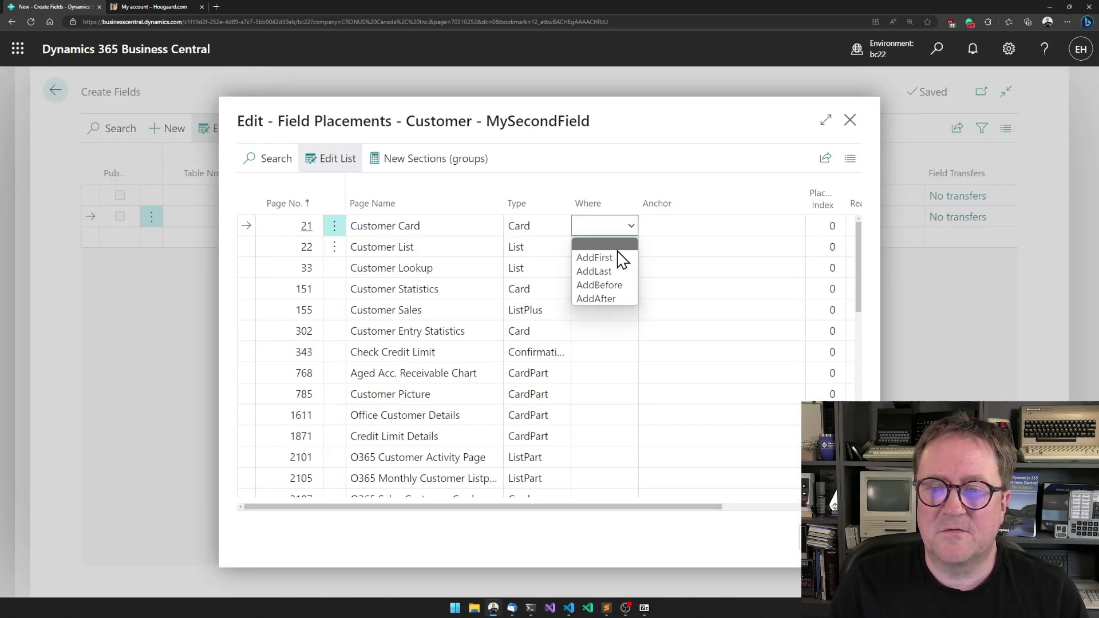
left_click(621, 259)
left_click(696, 228)
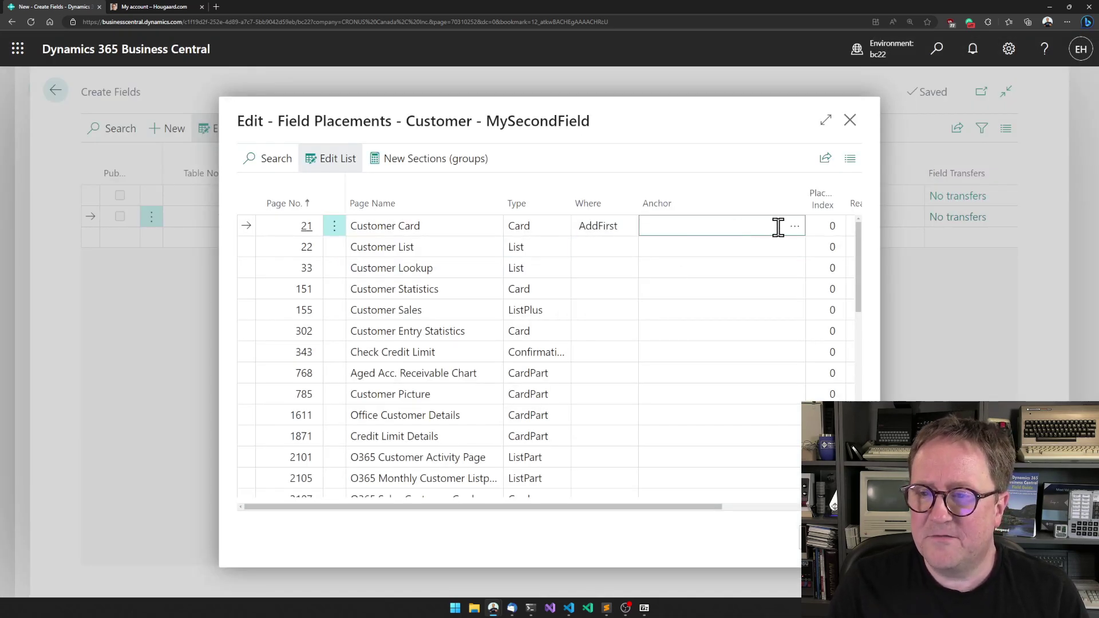
left_click(794, 229)
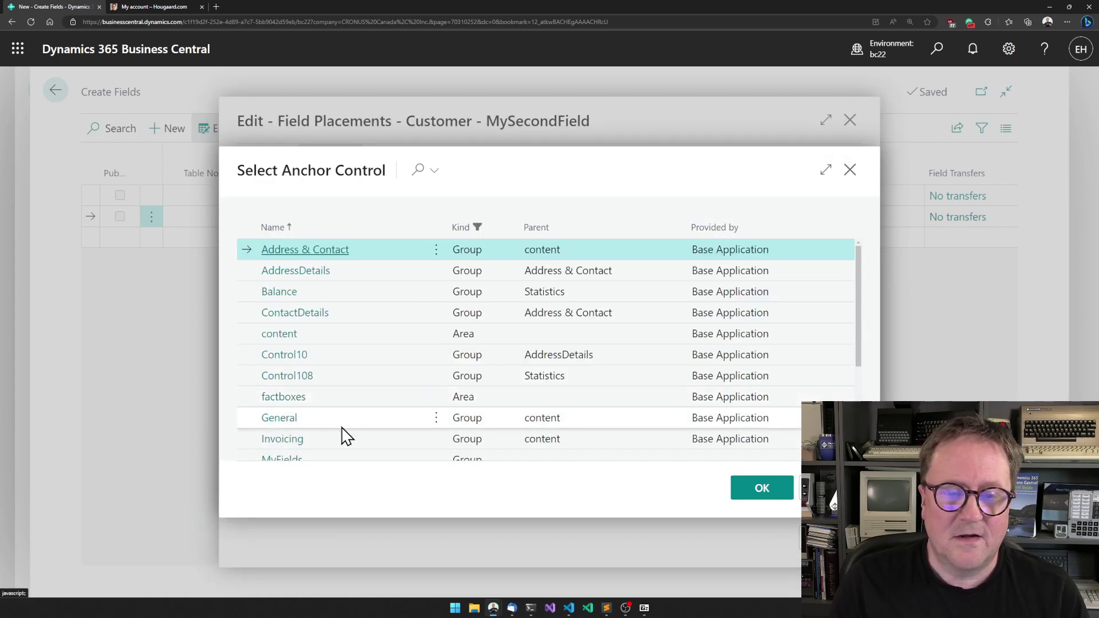
scroll(347, 436, "down", 1)
left_click(346, 433)
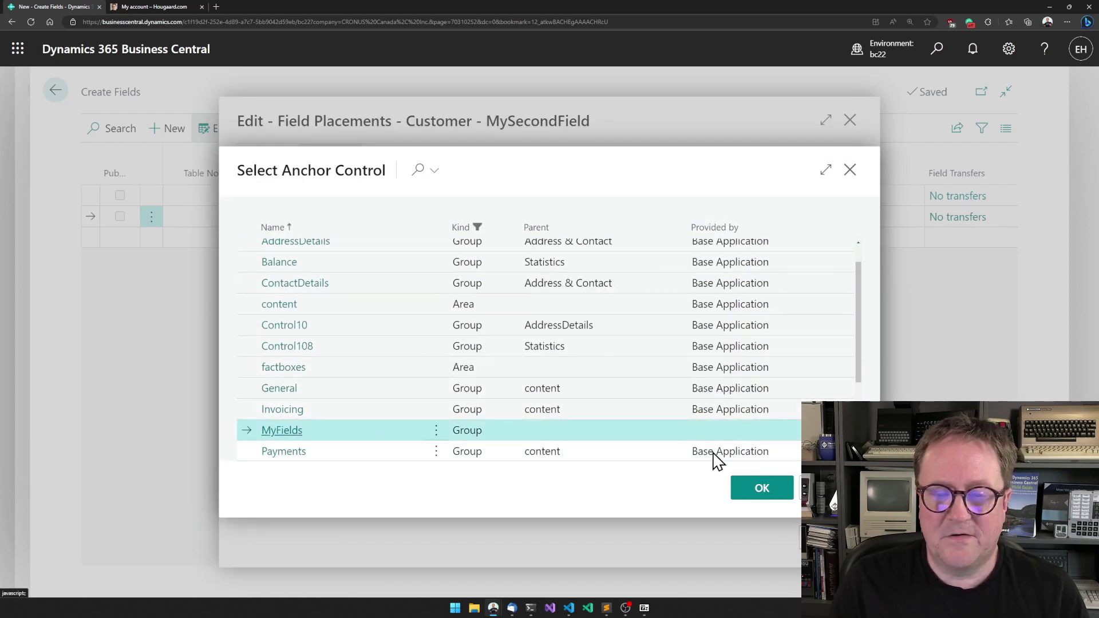
left_click(752, 491)
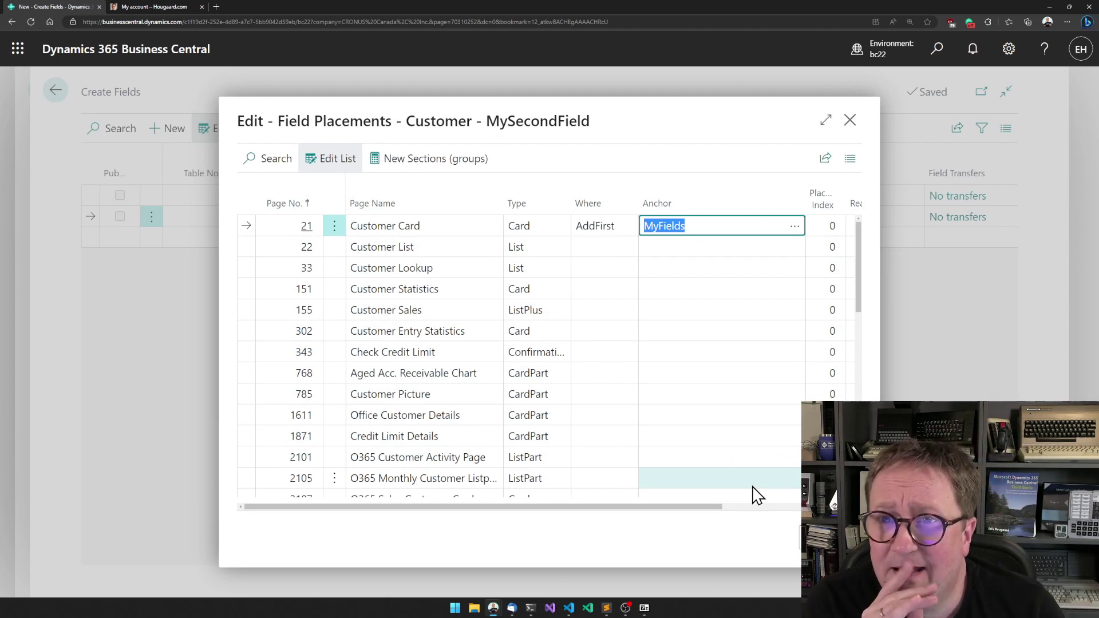
key("Escape")
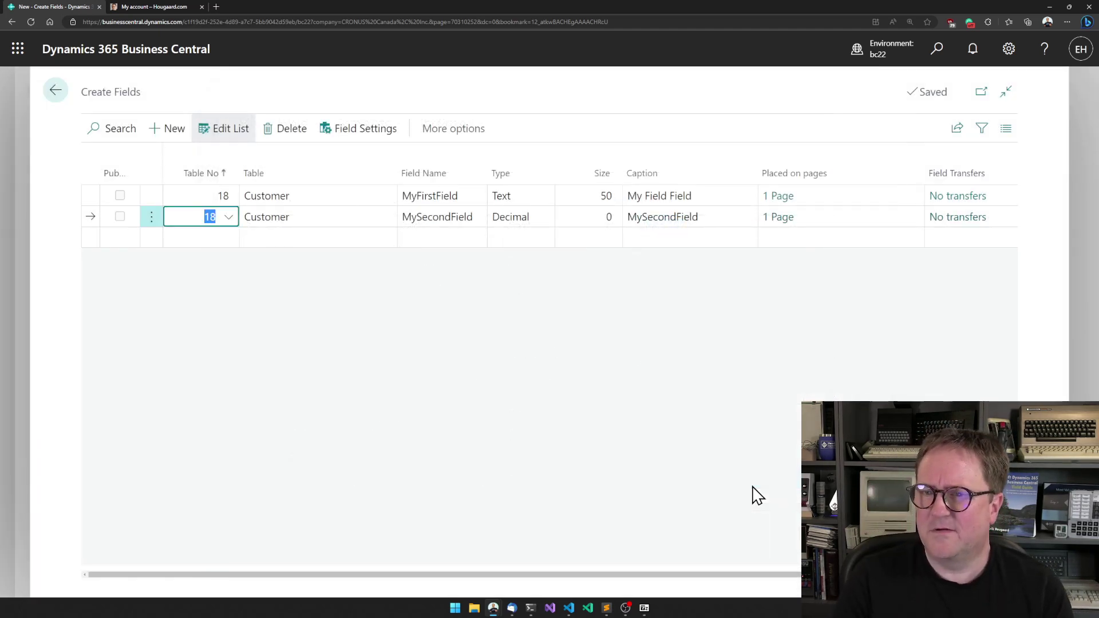
- Check the two field rows, then return to Simple Object Designer
key("Up")
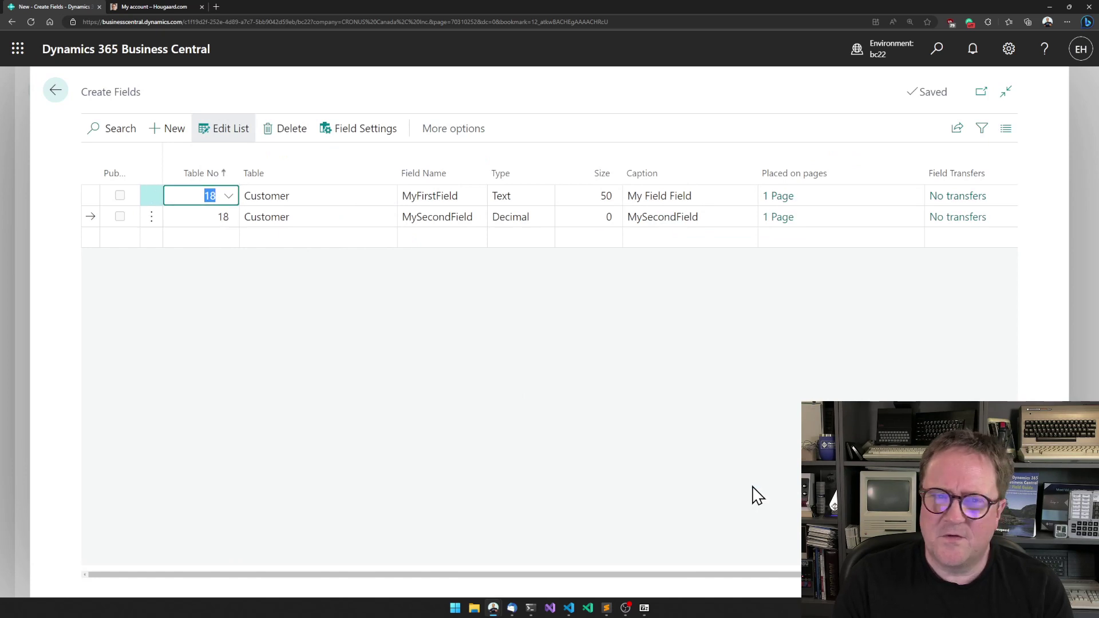
key("Tab")
key("Down")
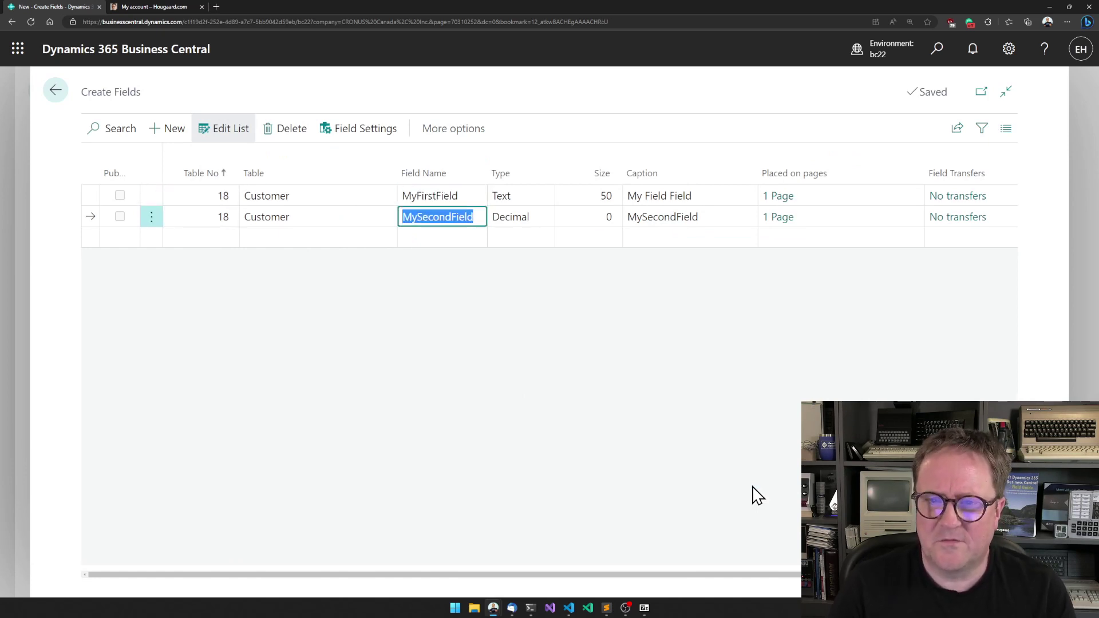
key("Escape")
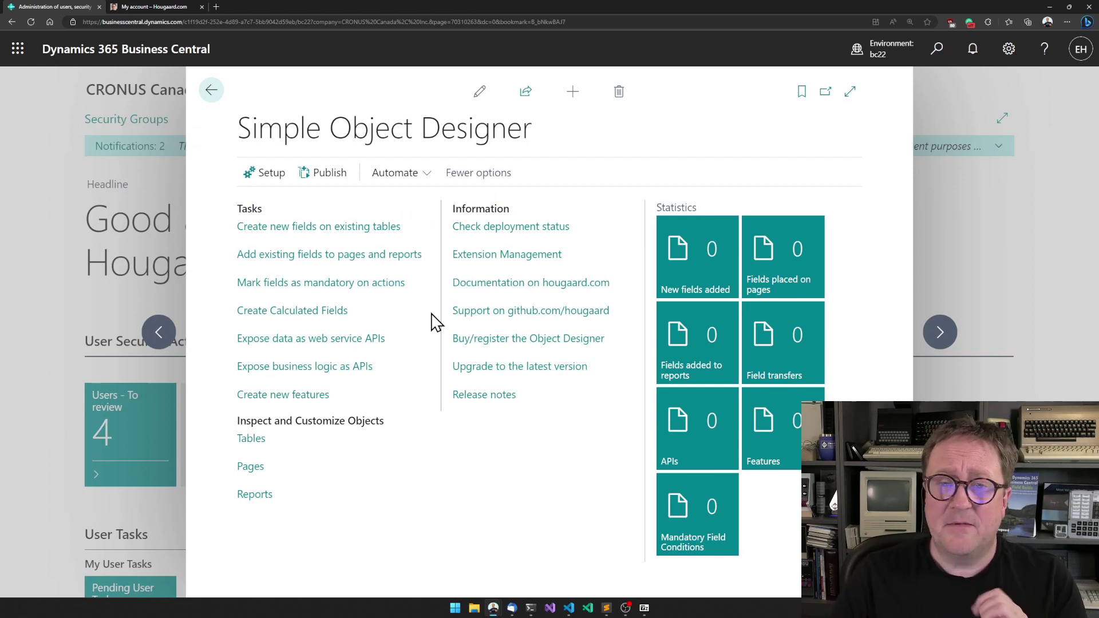
- Publish the customizations as an extension to this environment and keep the downloaded .app file
left_click(326, 179)
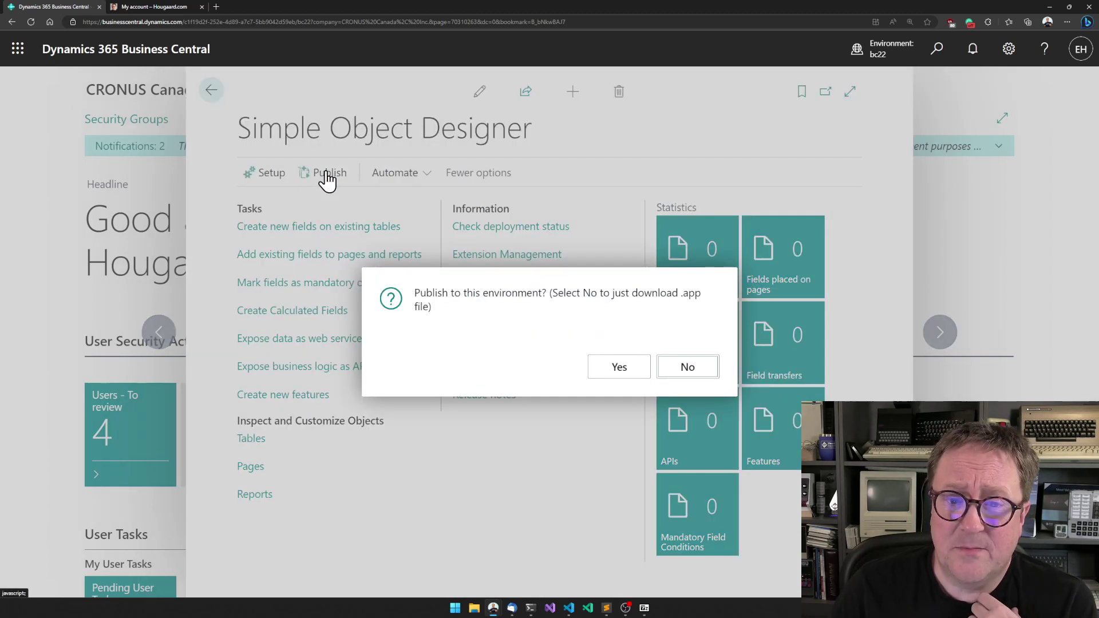
left_click(616, 370)
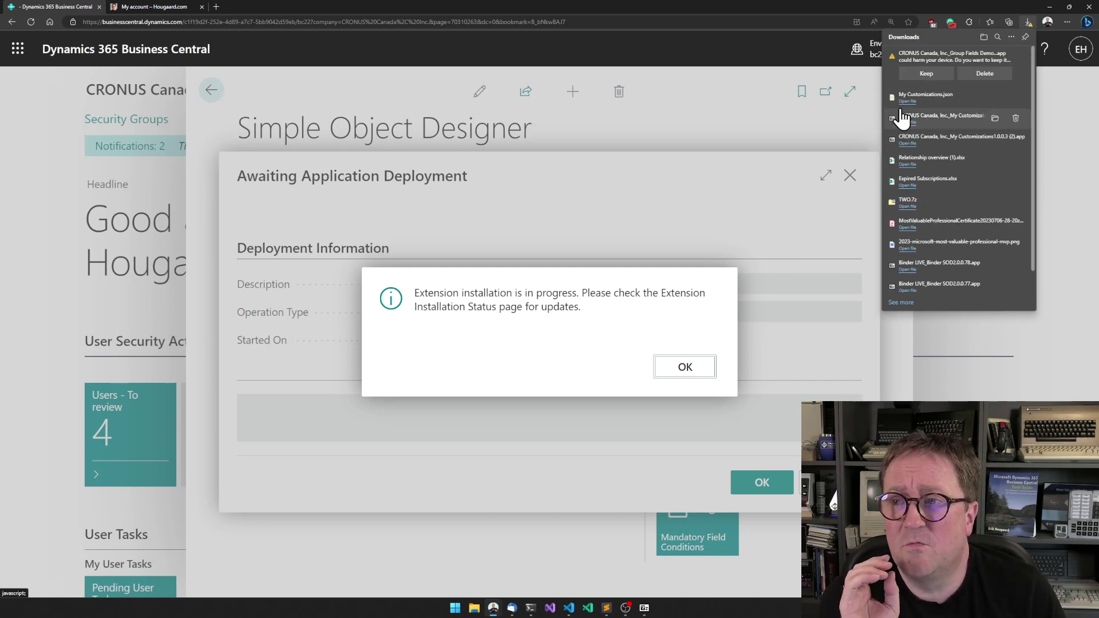
left_click(932, 69)
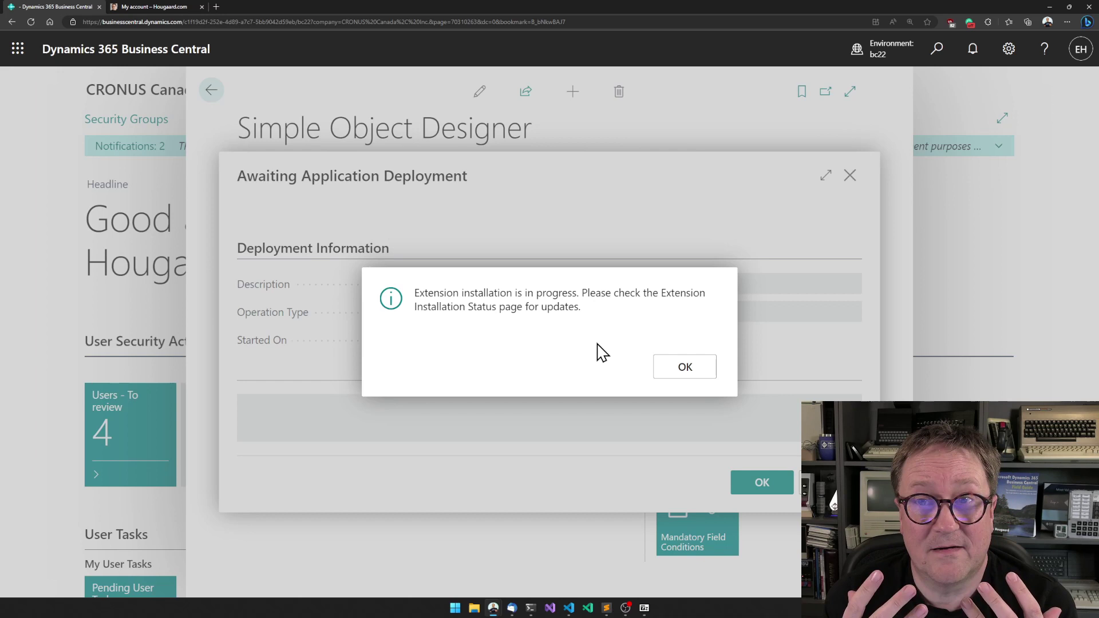
- Dismiss the installation notice and close the deployment details once status shows Completed
left_click(675, 372)
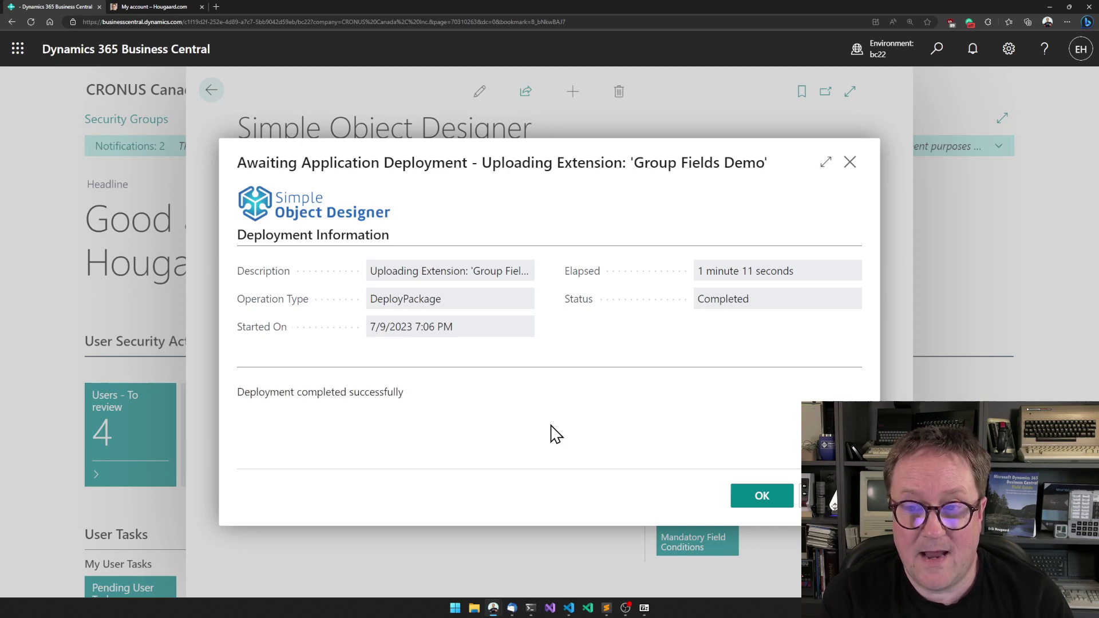
left_click(761, 495)
- Open customer 10000 Adatum Corporation's card from a 'customer' search and inspect the My Fields group
key("alt+q")
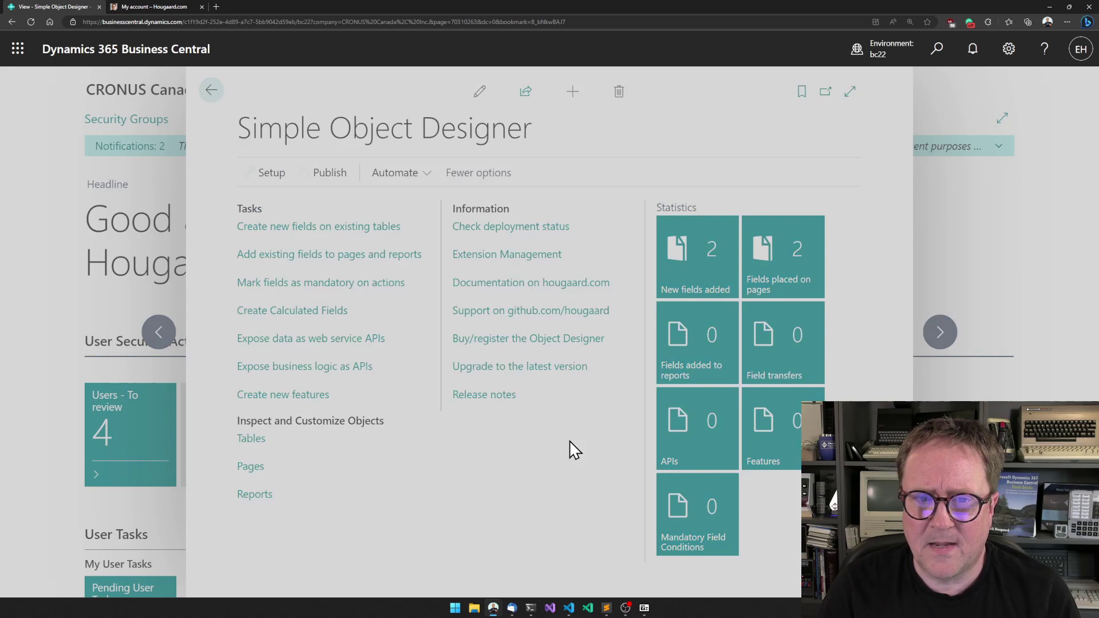
type("customer")
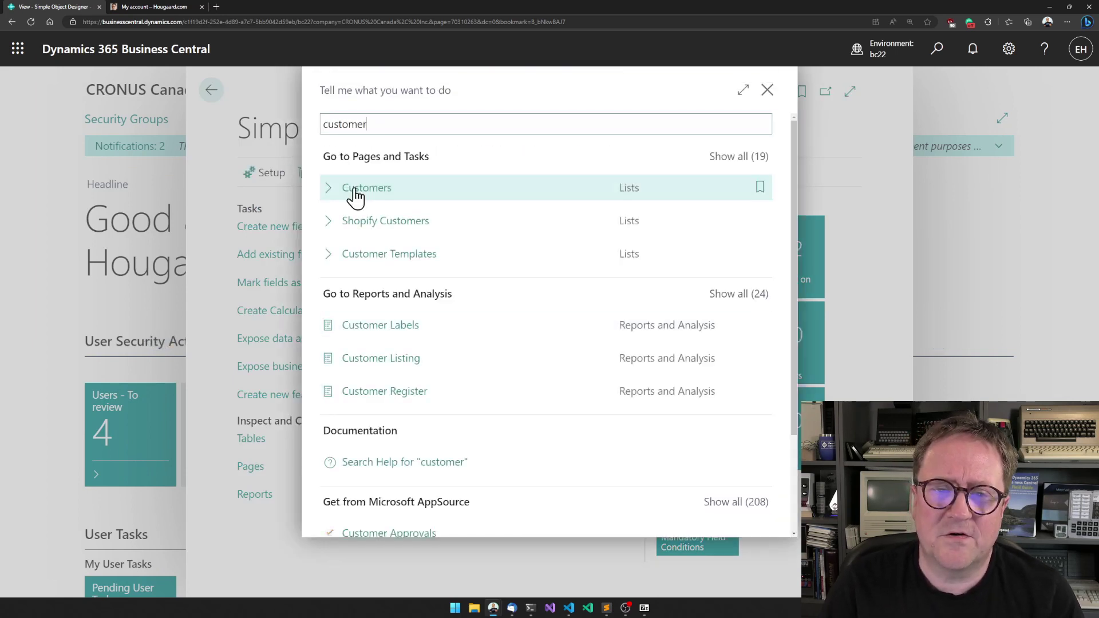
left_click(354, 189)
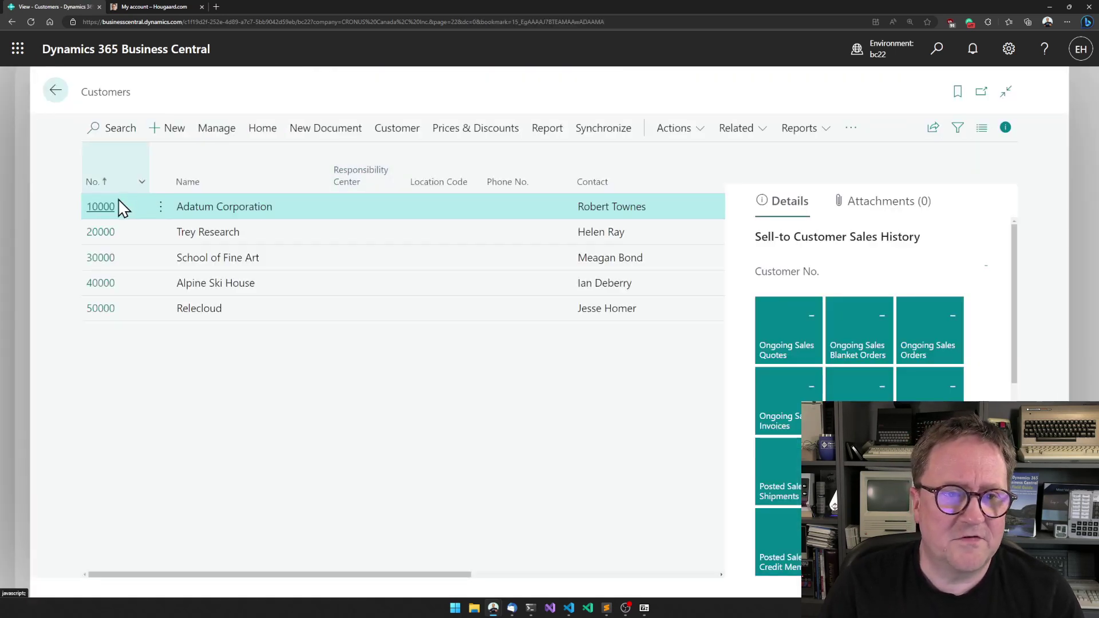
left_click(104, 209)
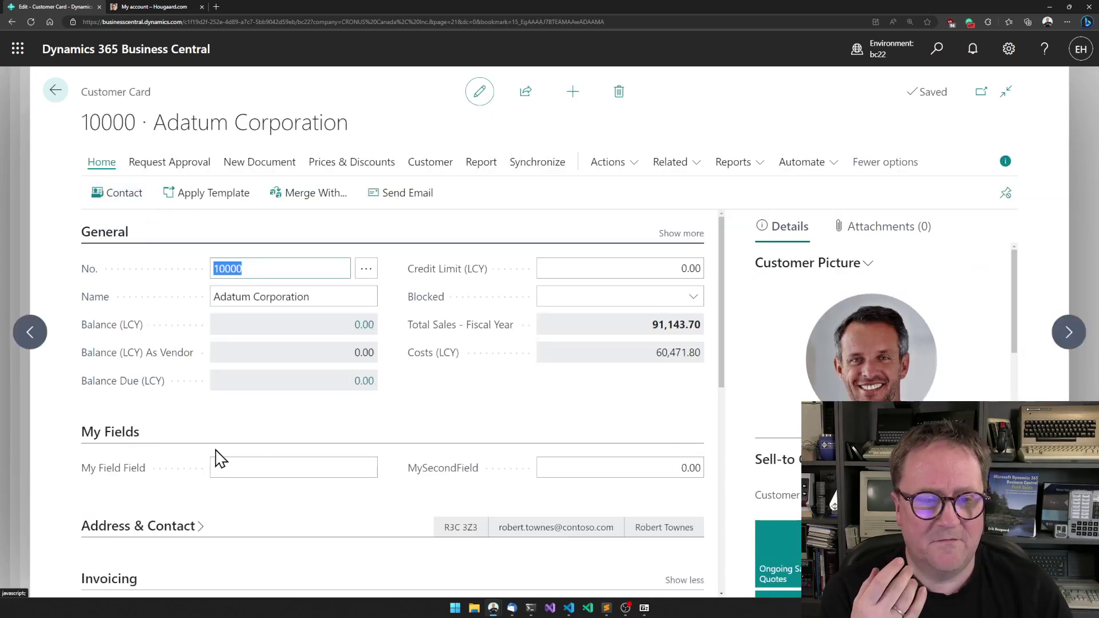
mouse_move(126, 480)
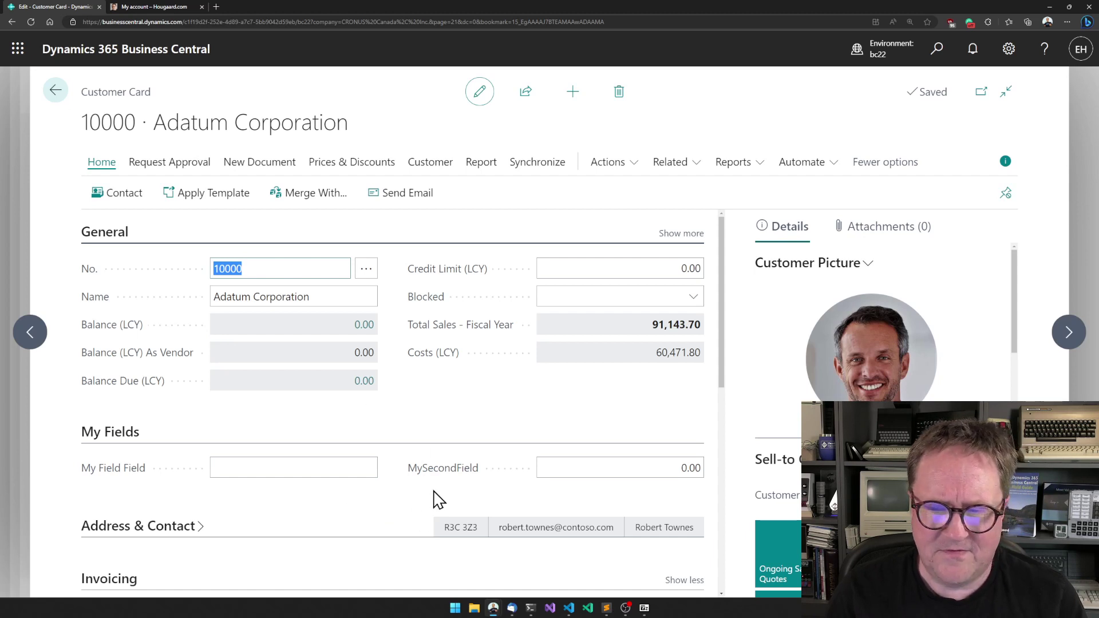
mouse_move(462, 480)
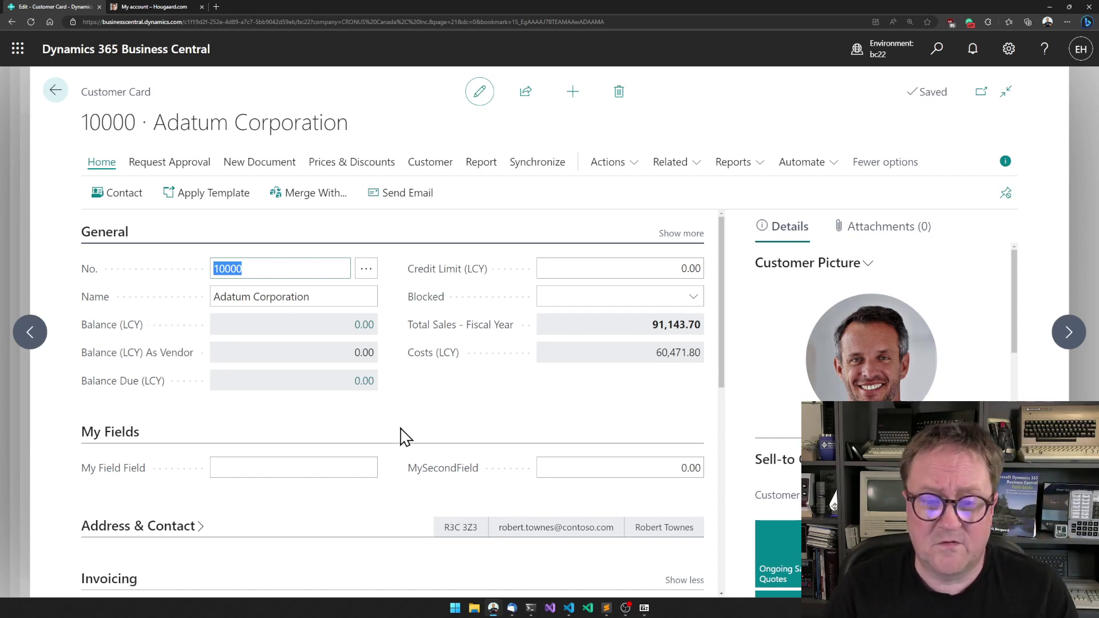
- Correct MyFirstField's caption to 'My First Field' in the created fields list
key("Escape")
key("Escape")
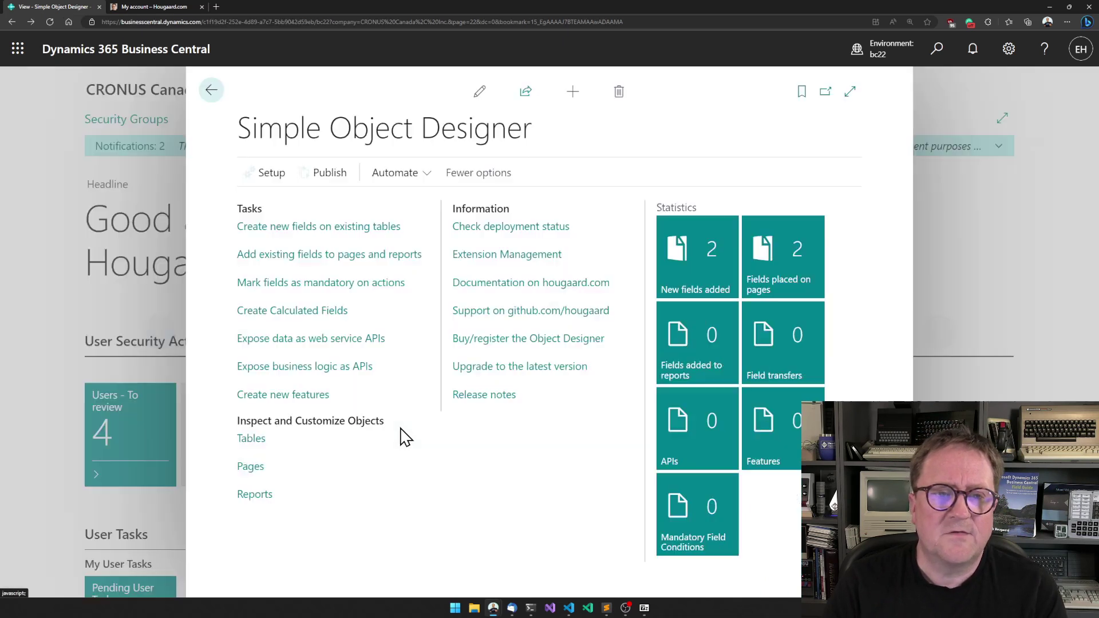
left_click(310, 227)
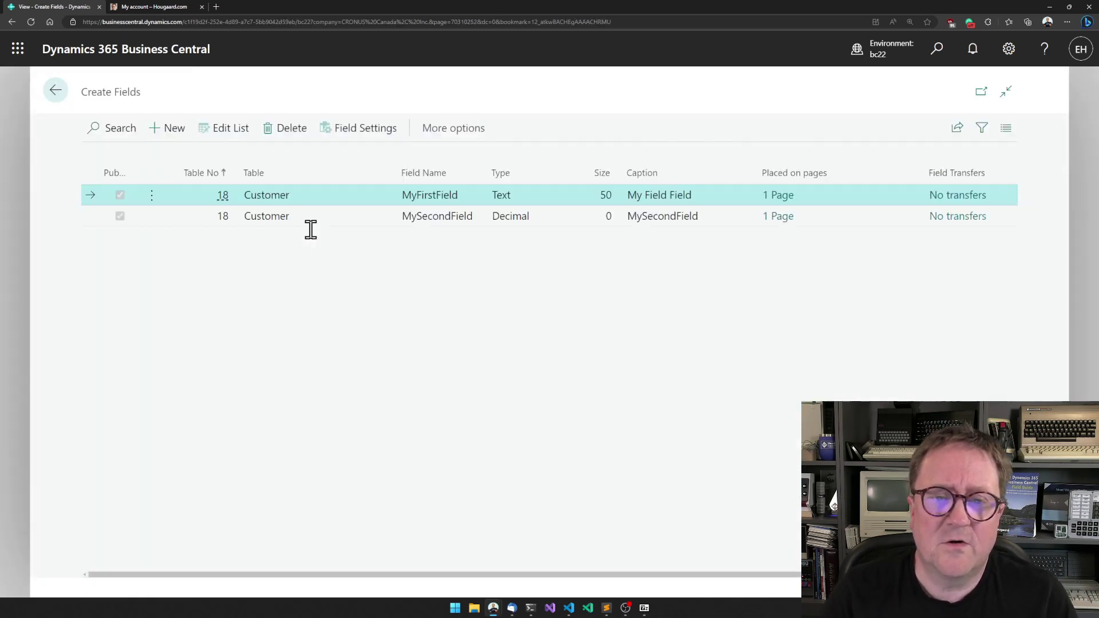
left_click(216, 127)
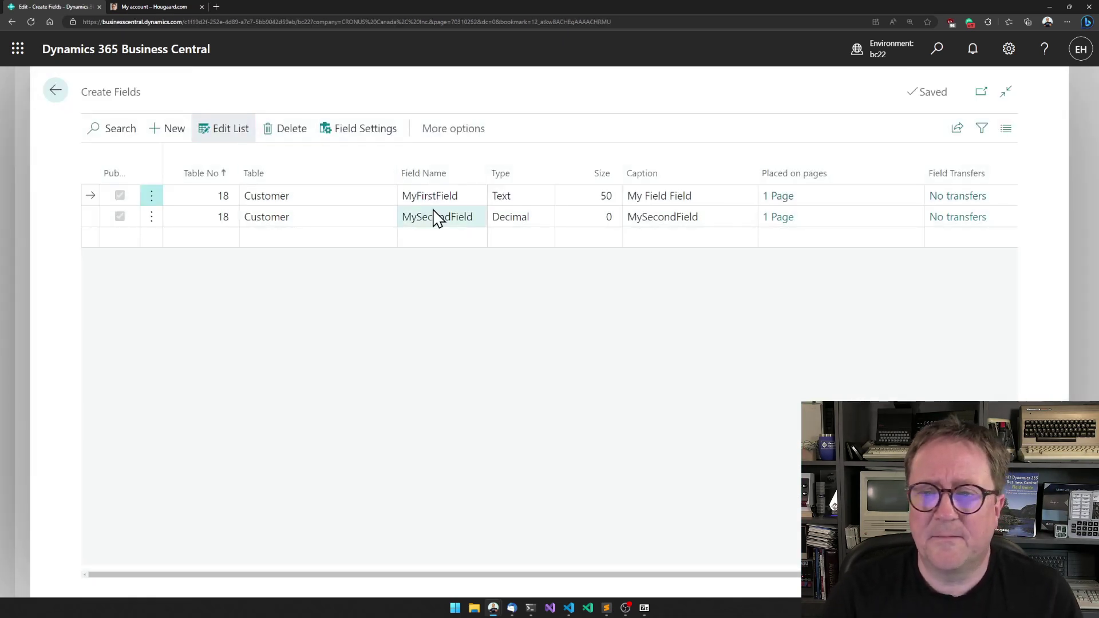
left_click(657, 195)
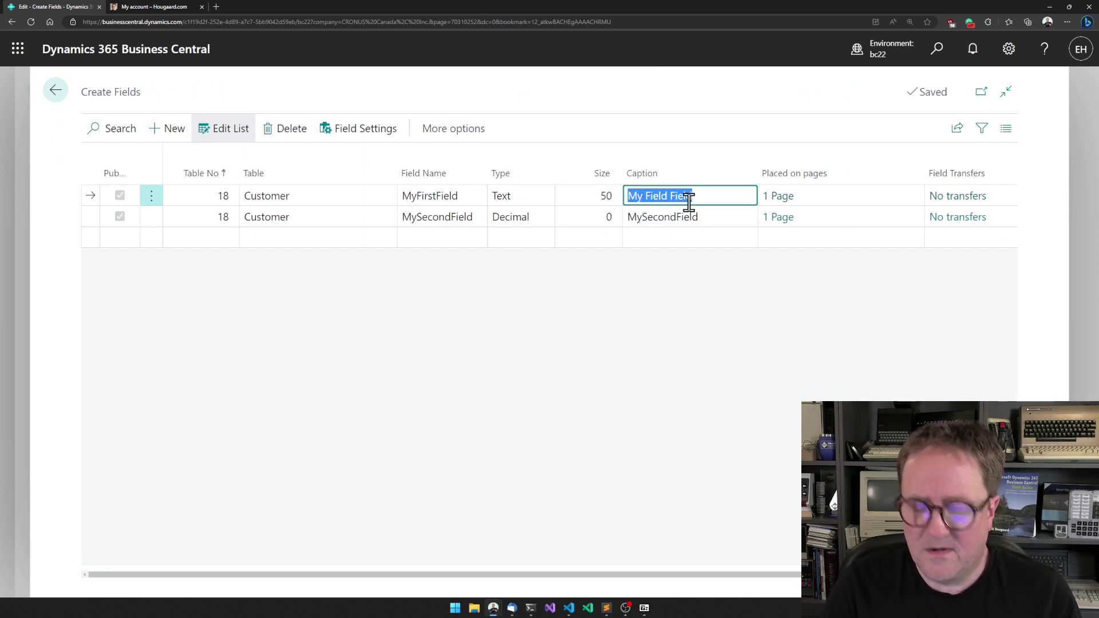
left_click(689, 201)
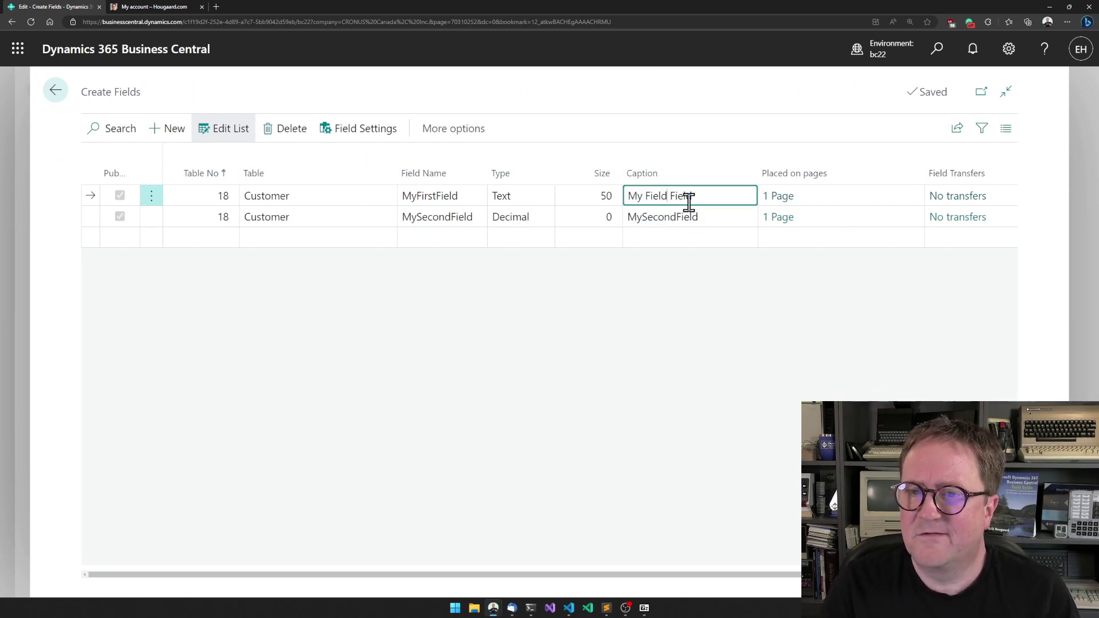
key("BackSpace")
key("BackSpace")
type("rst")
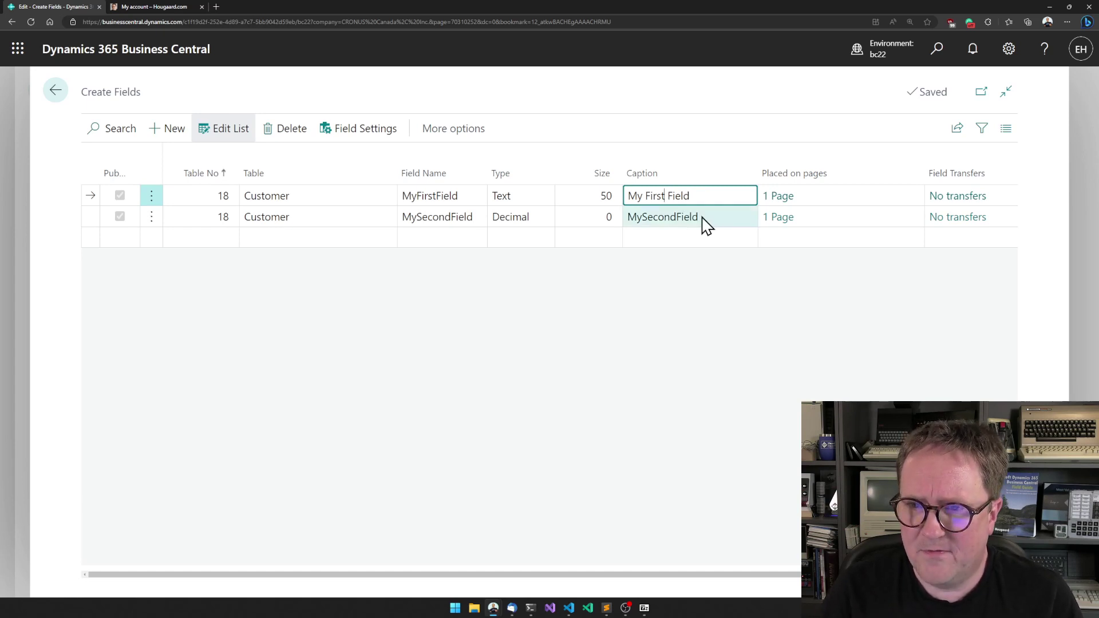
- Correct MySecondField's caption to 'My Second Field' and discard the empty row
left_click(703, 216)
left_click(703, 216)
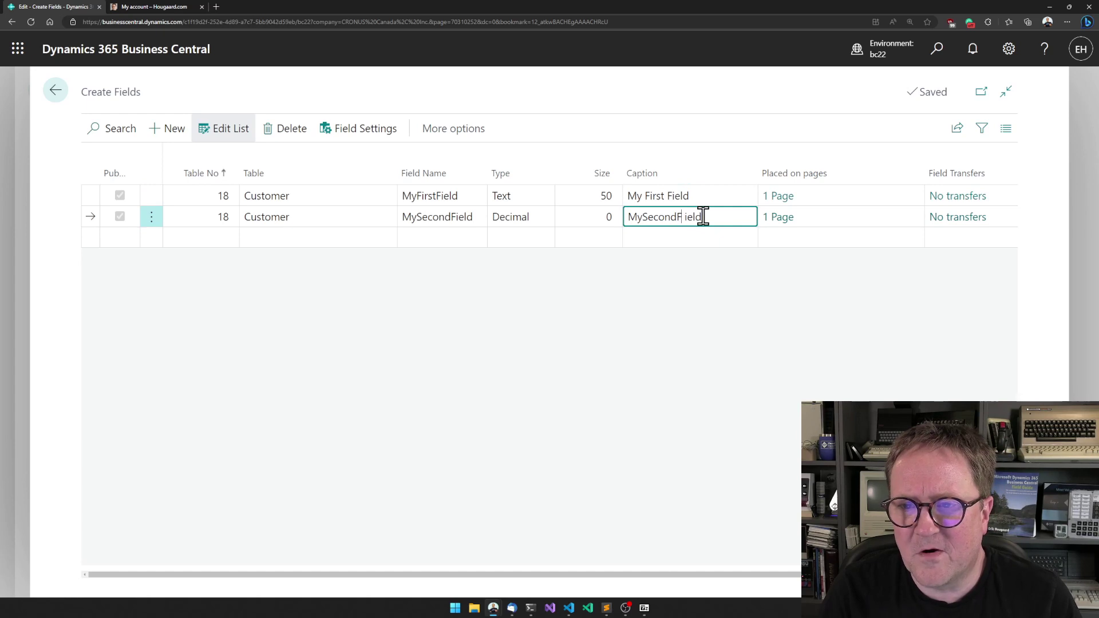
key("BackSpace")
key("Left")
key("Left")
key("Left")
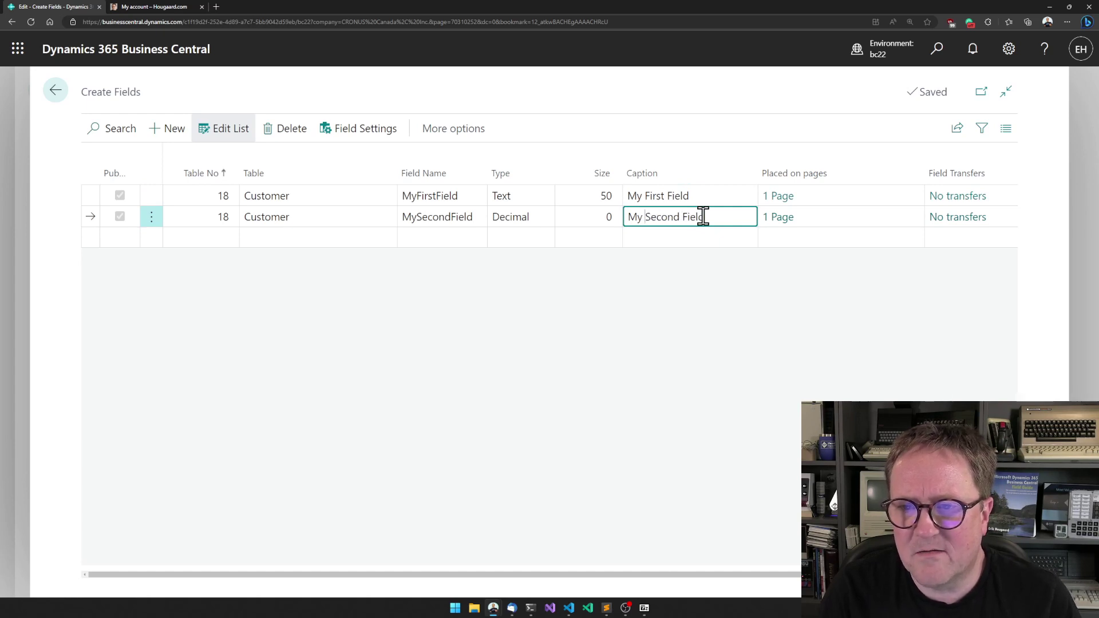
key("Return")
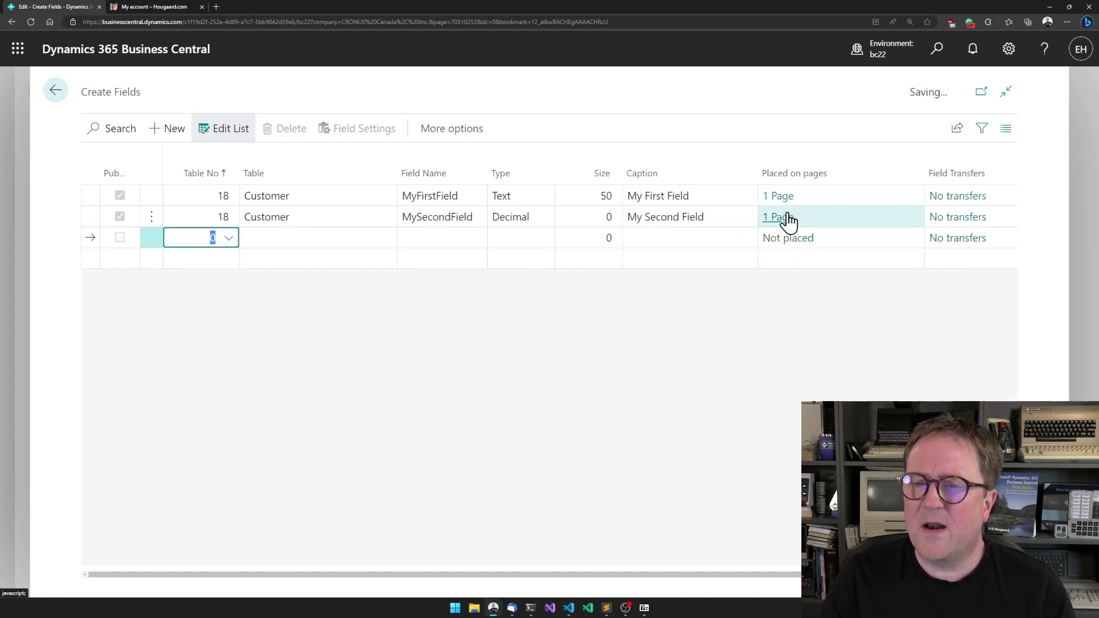
left_click(731, 216)
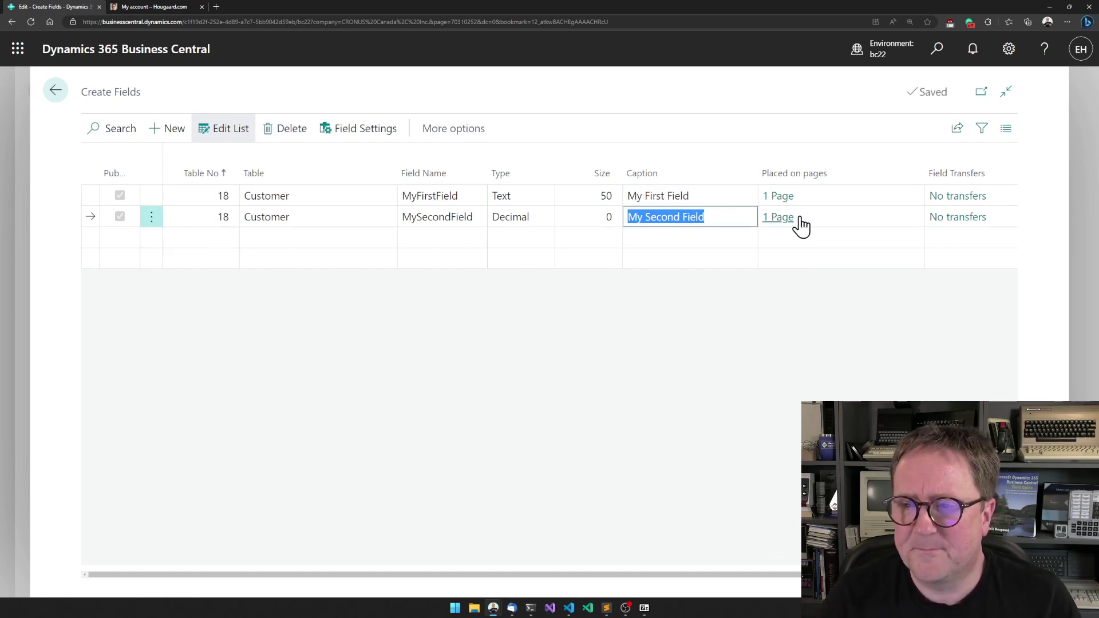
- Give MySecondField's Customer Card placement index -1, comparing against MyFirstField's placements
left_click(778, 197)
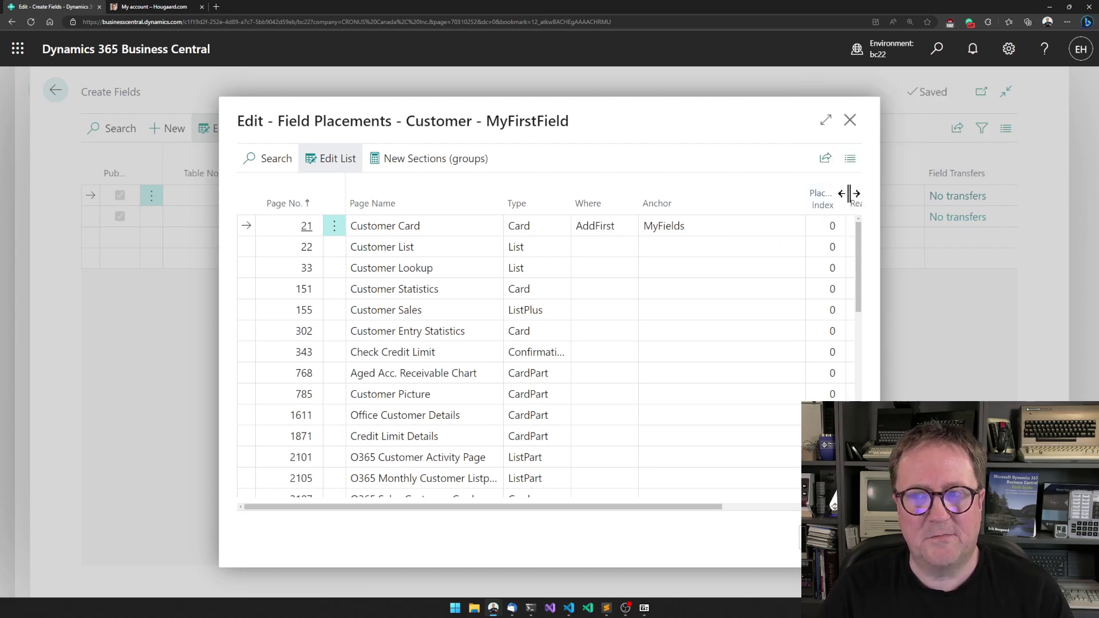
left_click(850, 120)
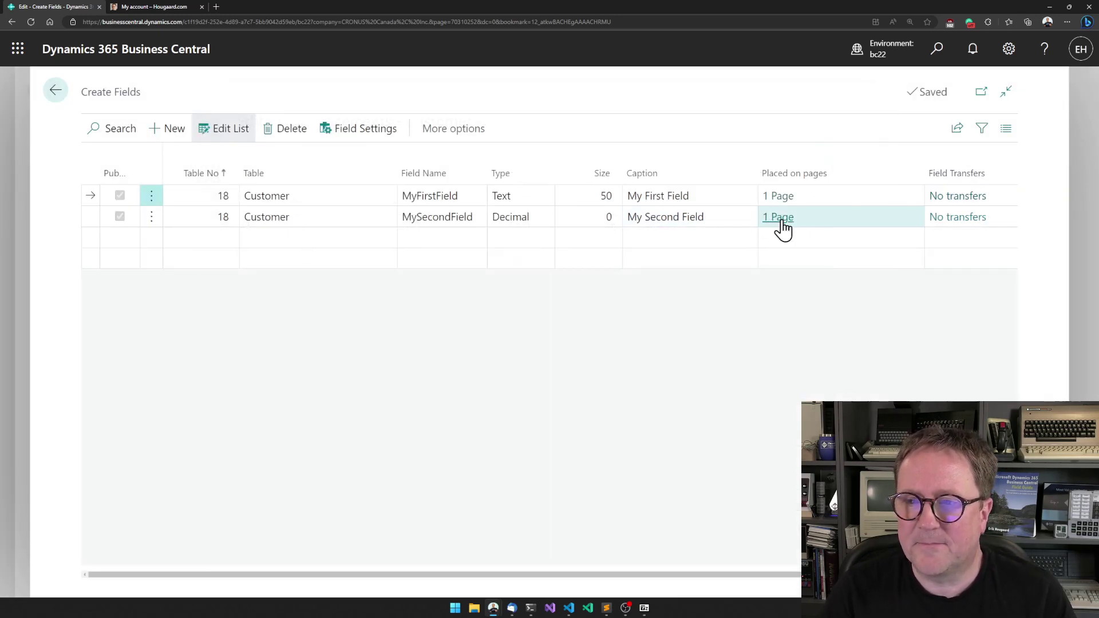
left_click(781, 218)
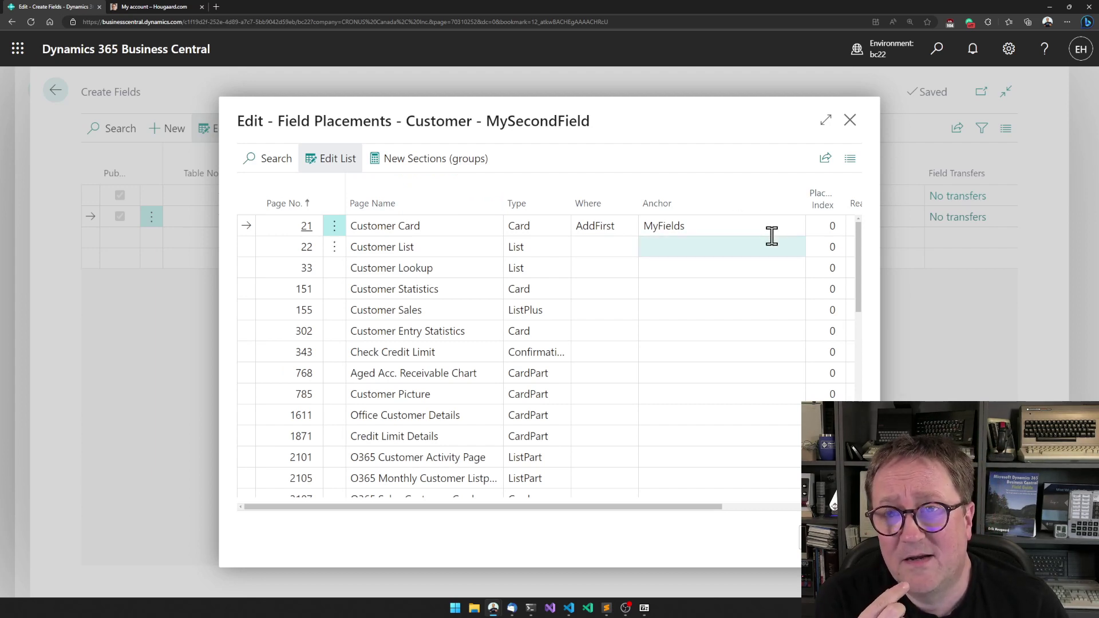
left_click(811, 226)
type("-1")
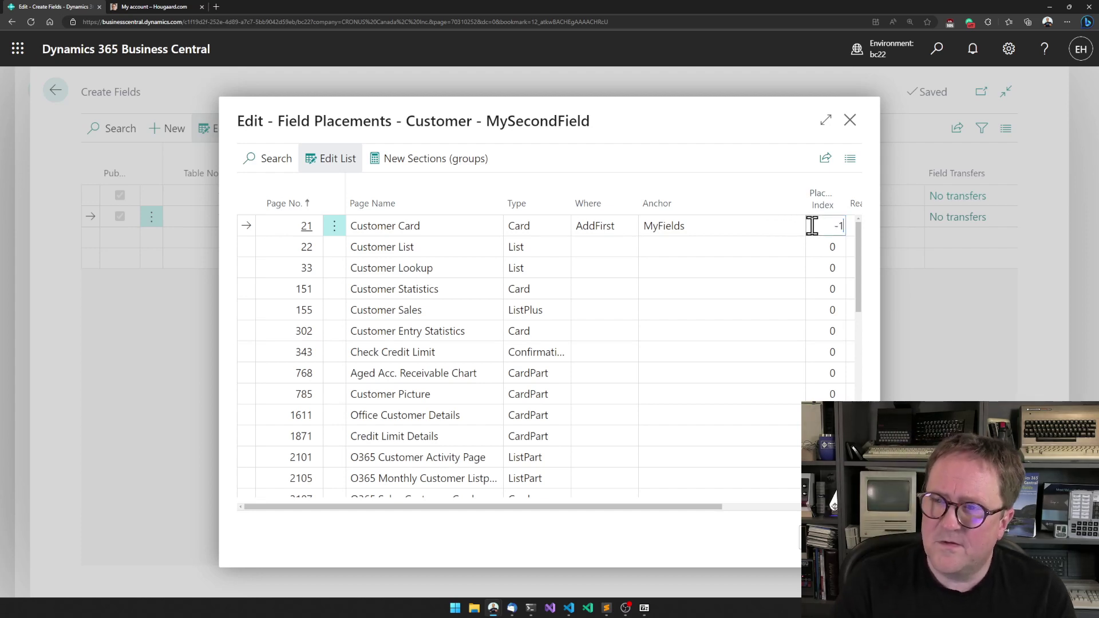
key("Tab")
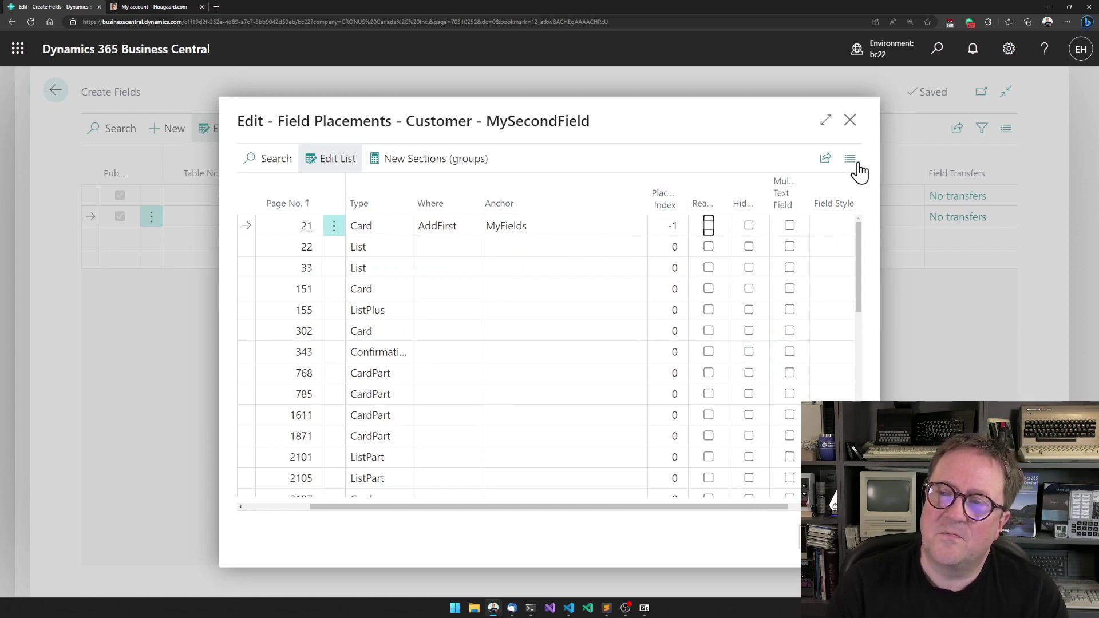
left_click(858, 128)
left_click(777, 196)
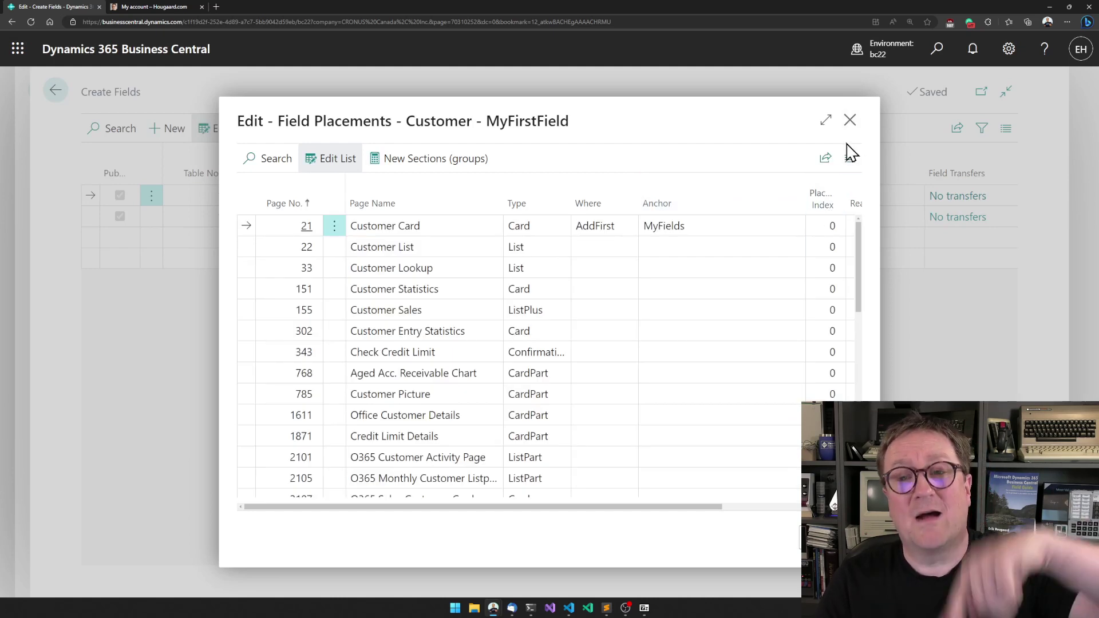
left_click(851, 123)
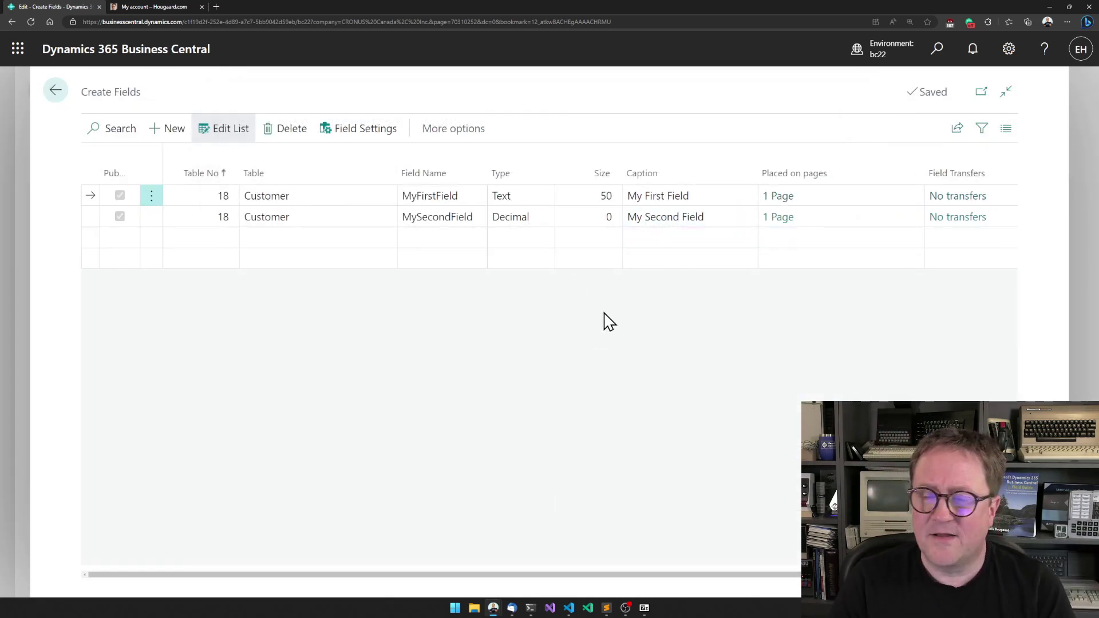
- Republish the updated Group Fields Demo extension to this environment and dismiss the installation notice
key("Escape")
left_click(329, 174)
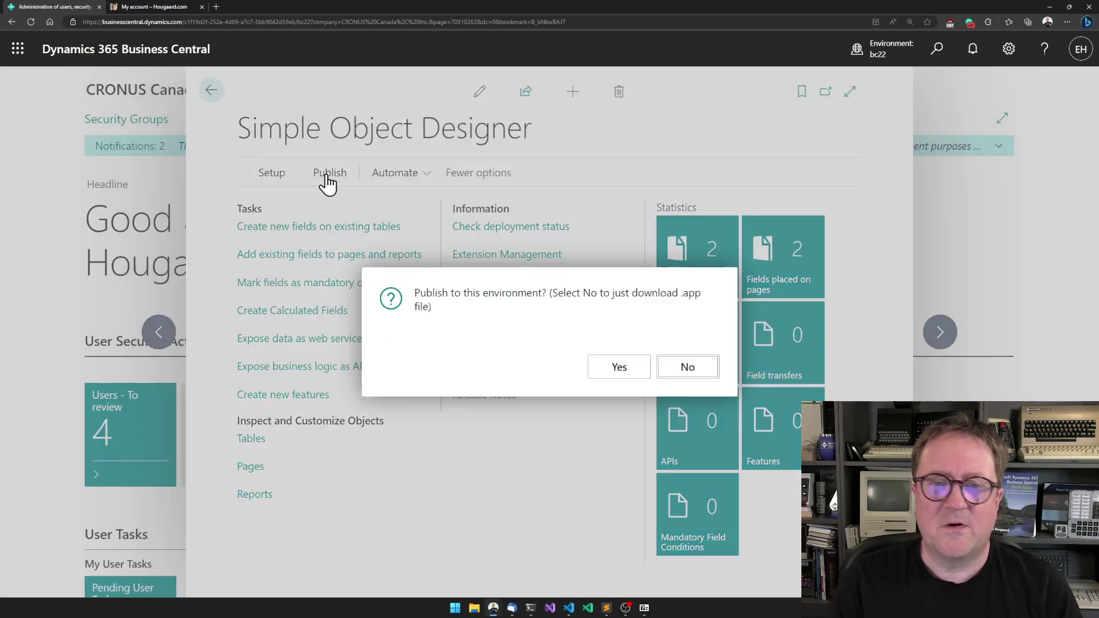
left_click(616, 372)
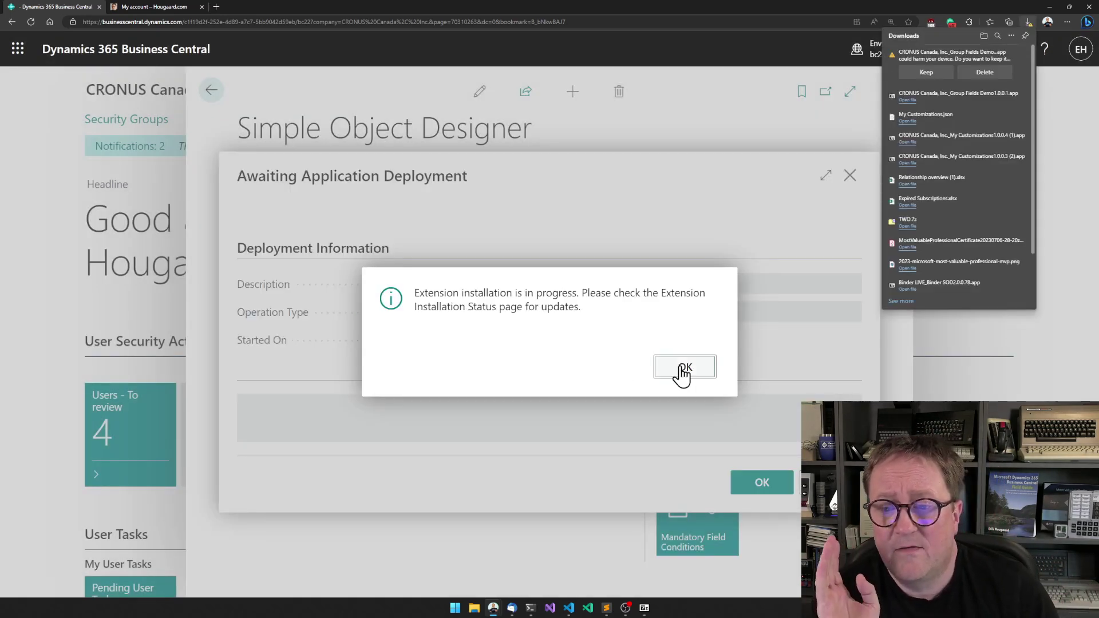
left_click(681, 369)
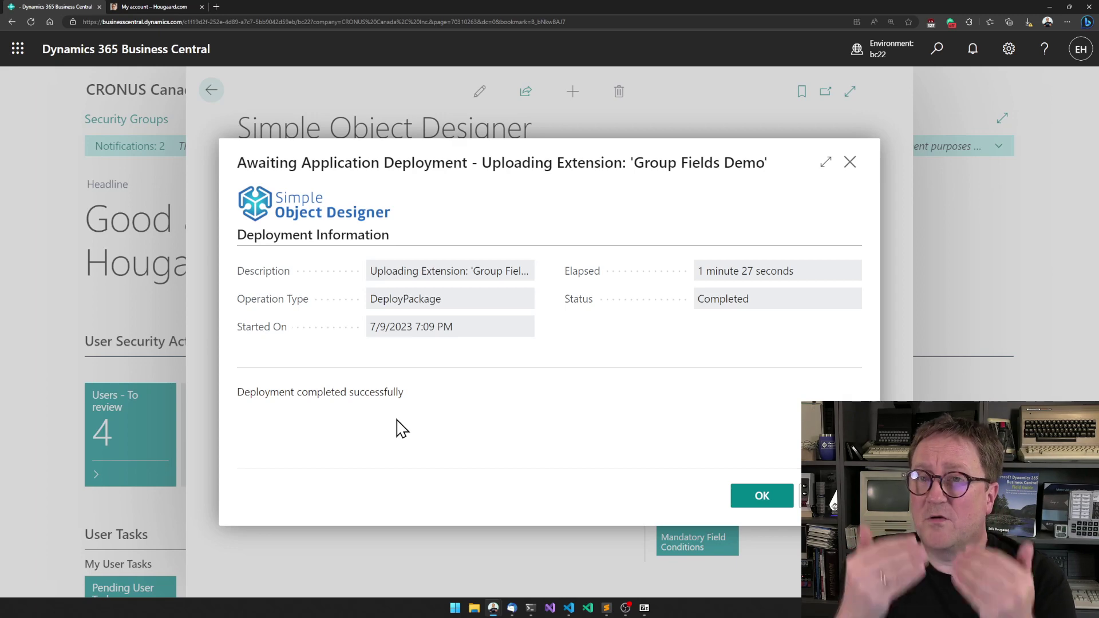
left_click(783, 498)
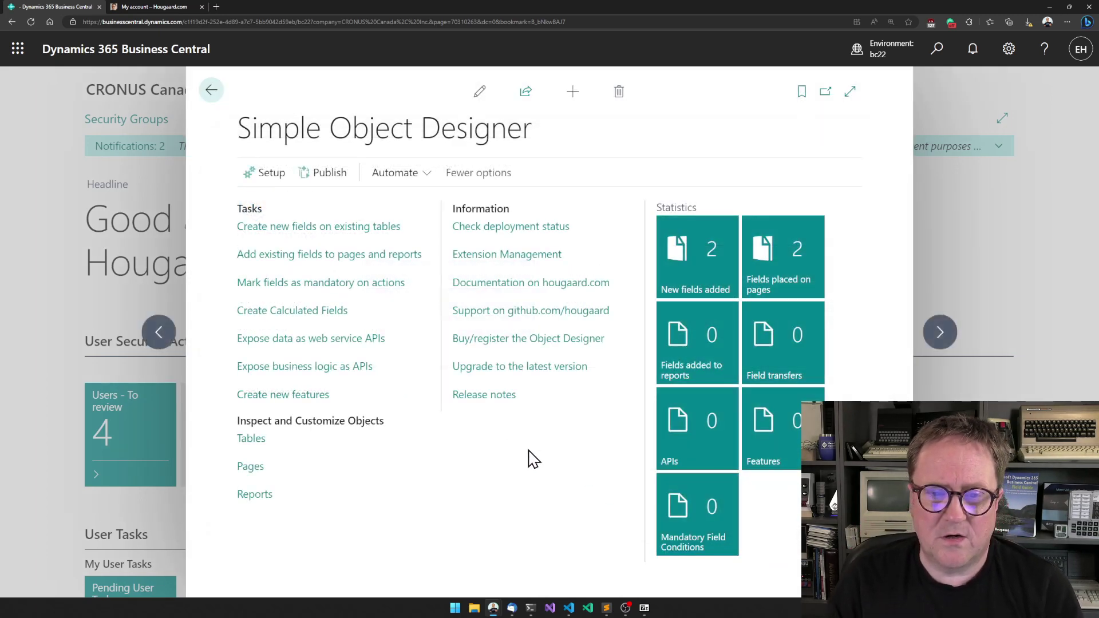
key("alt+q")
type("customers")
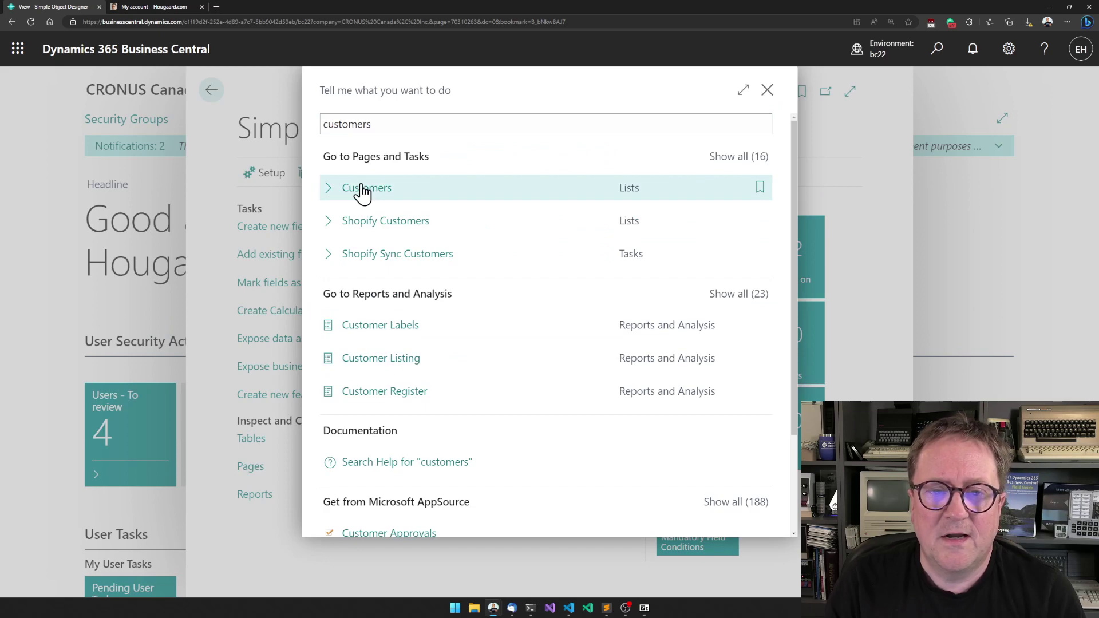
left_click(361, 191)
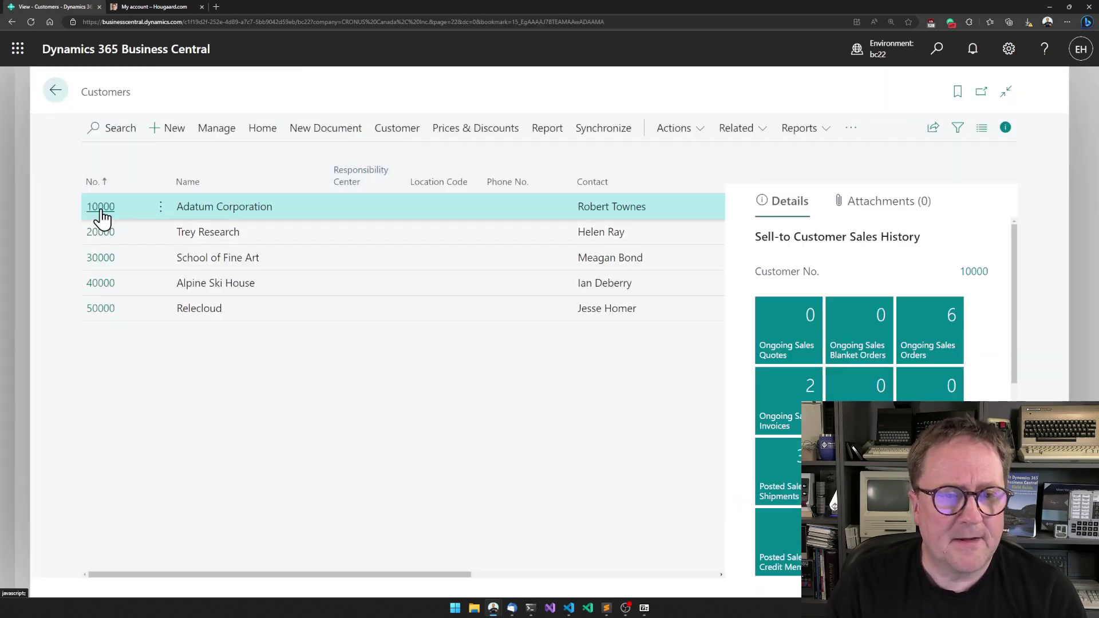
left_click(101, 207)
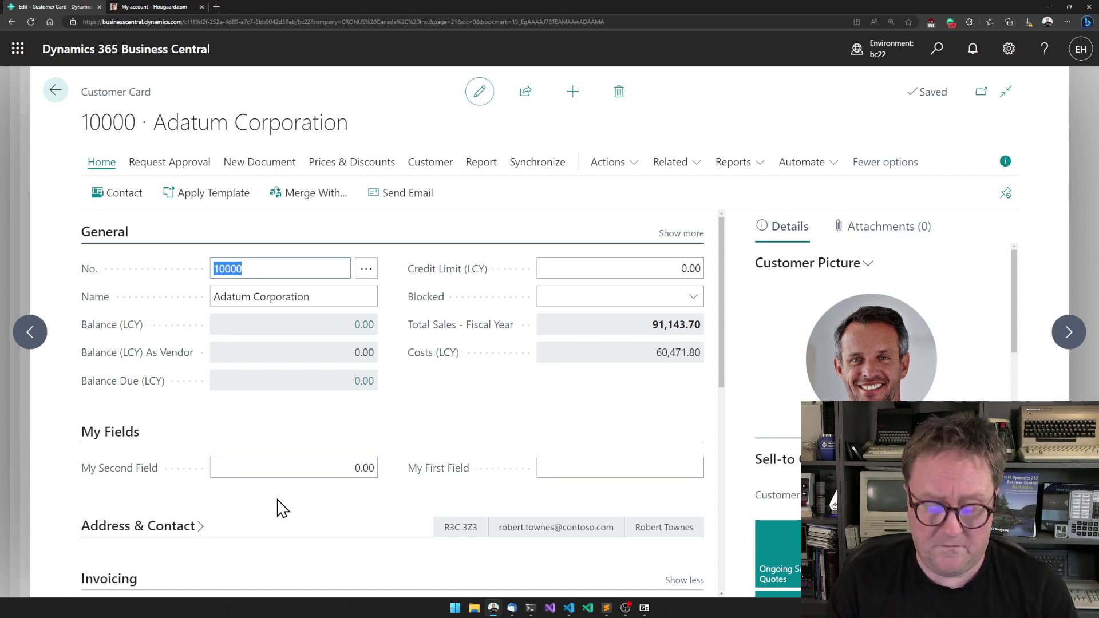
key("Escape")
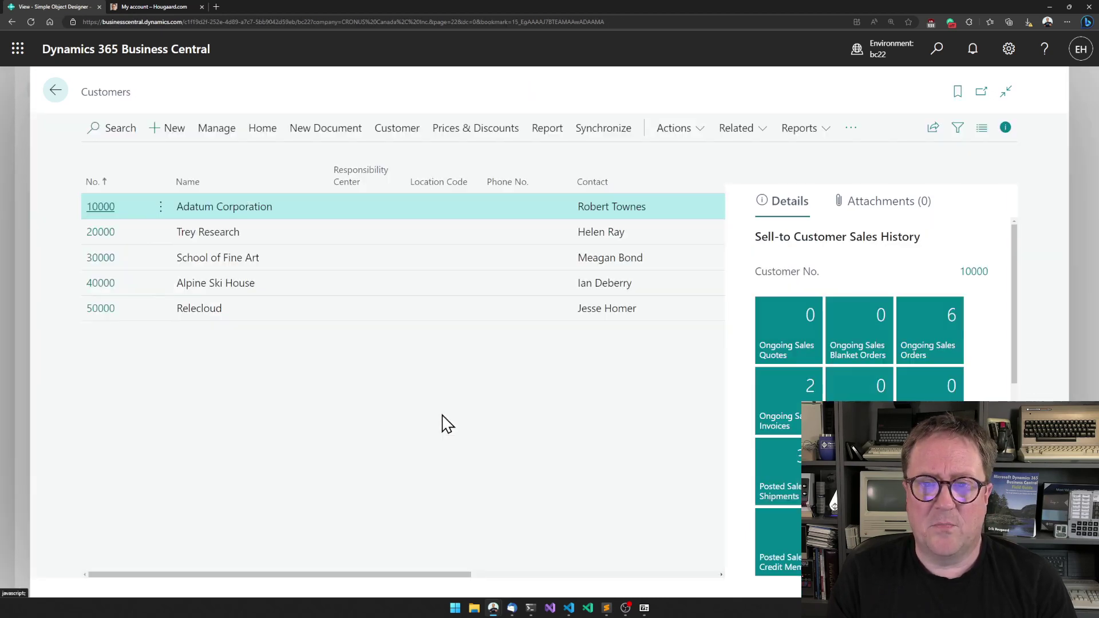
key("Escape")
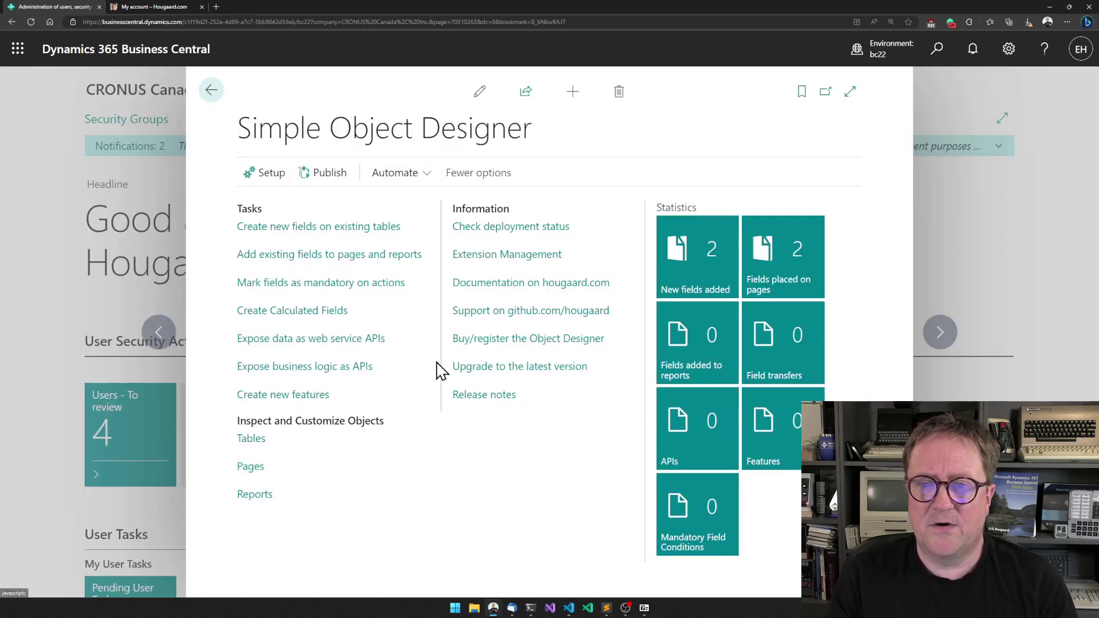
left_click(521, 253)
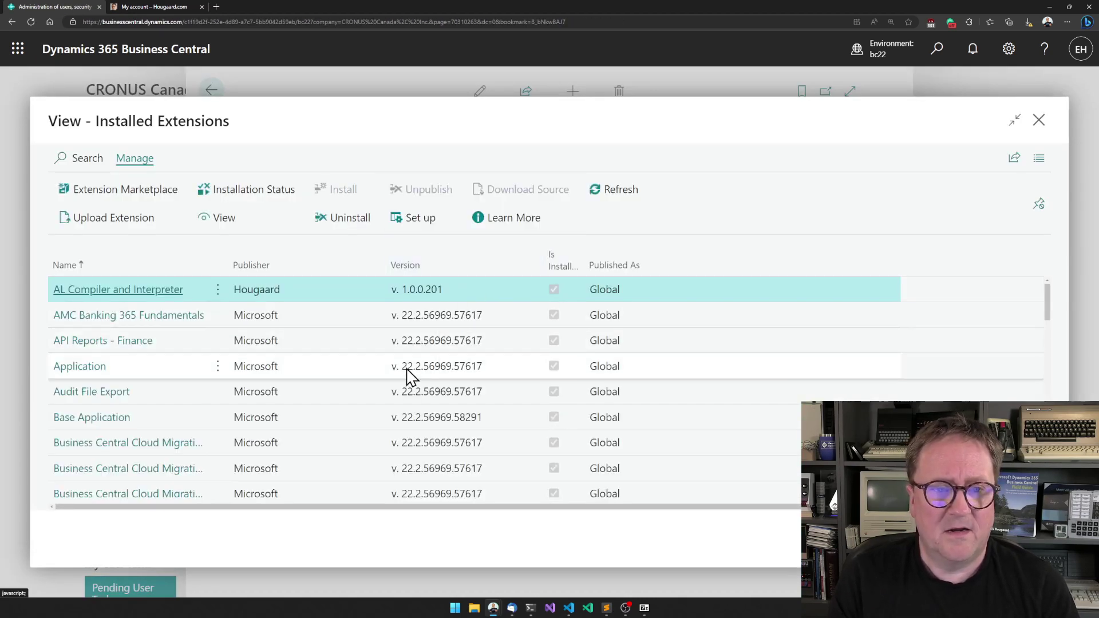
left_click(612, 273)
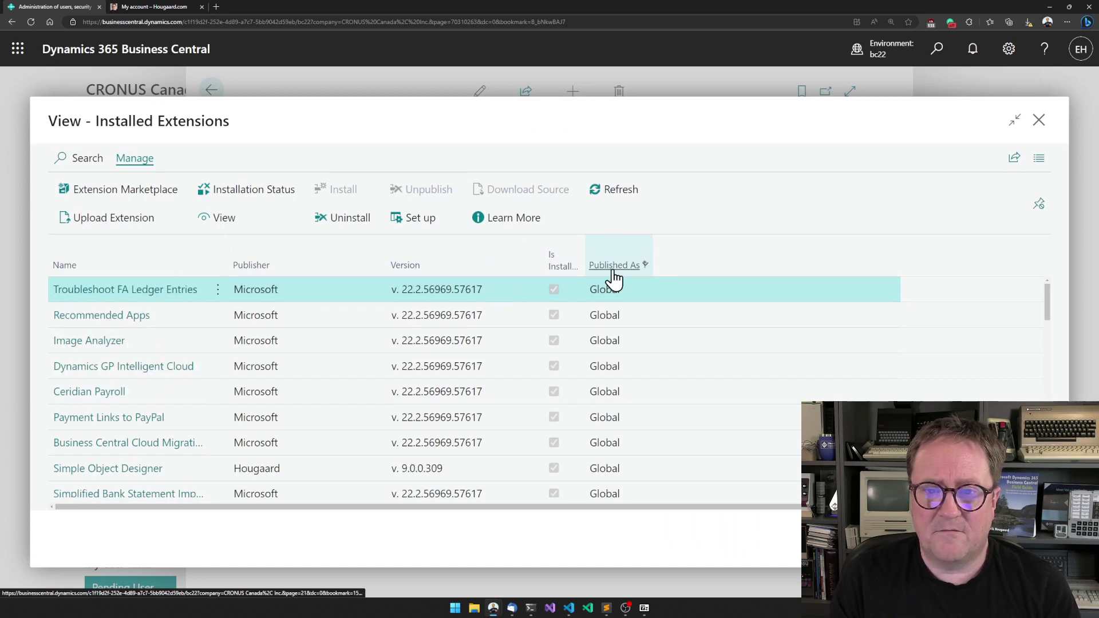
left_click(613, 277)
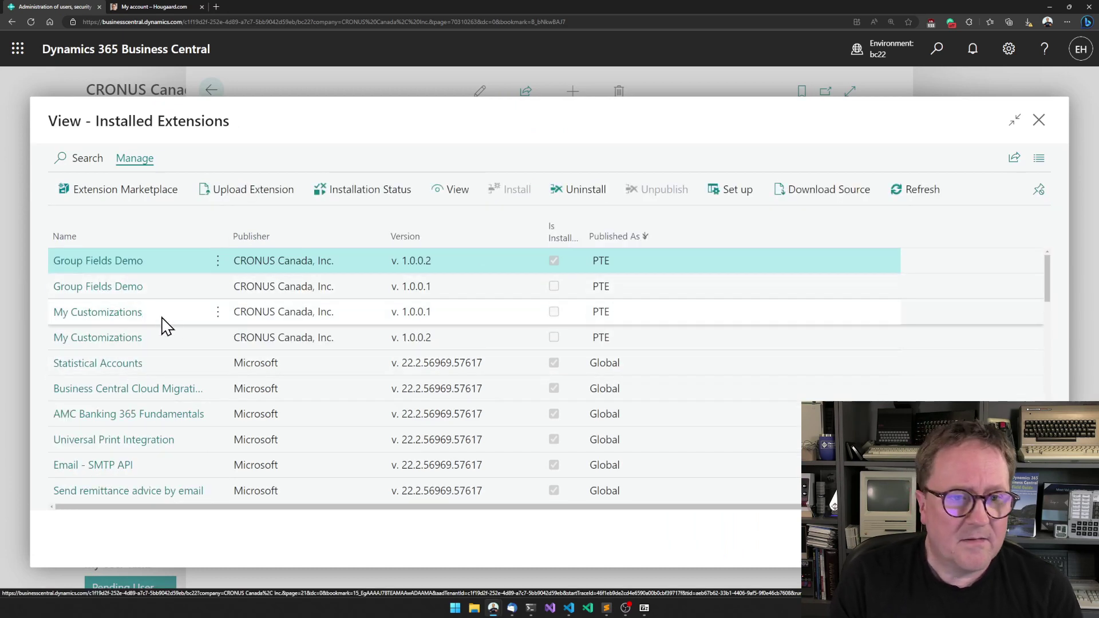
left_click(467, 297)
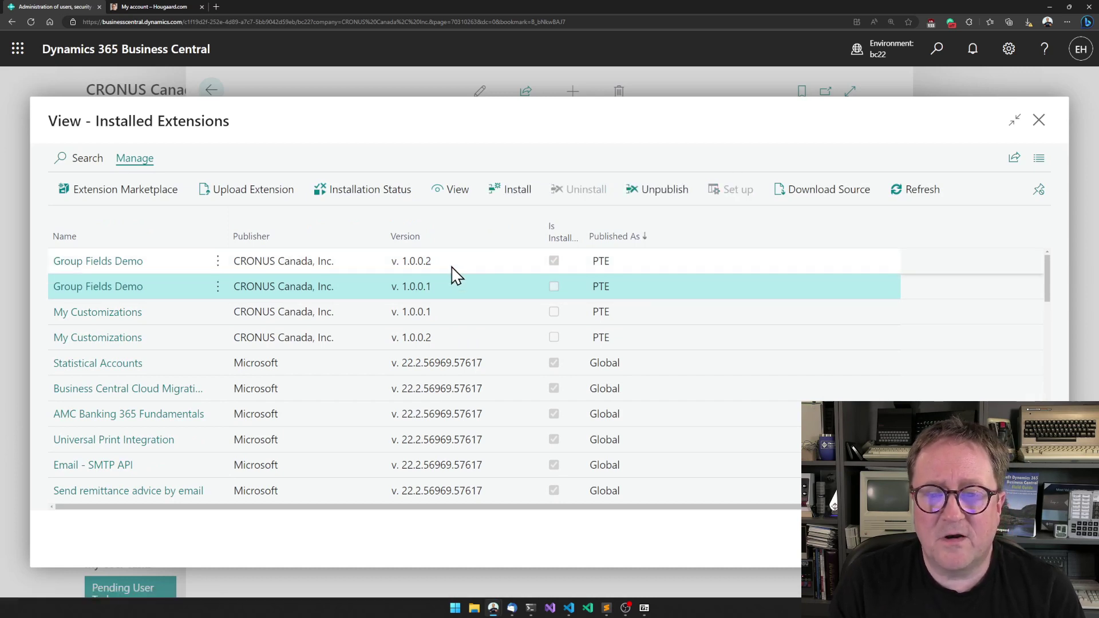
left_click(454, 267)
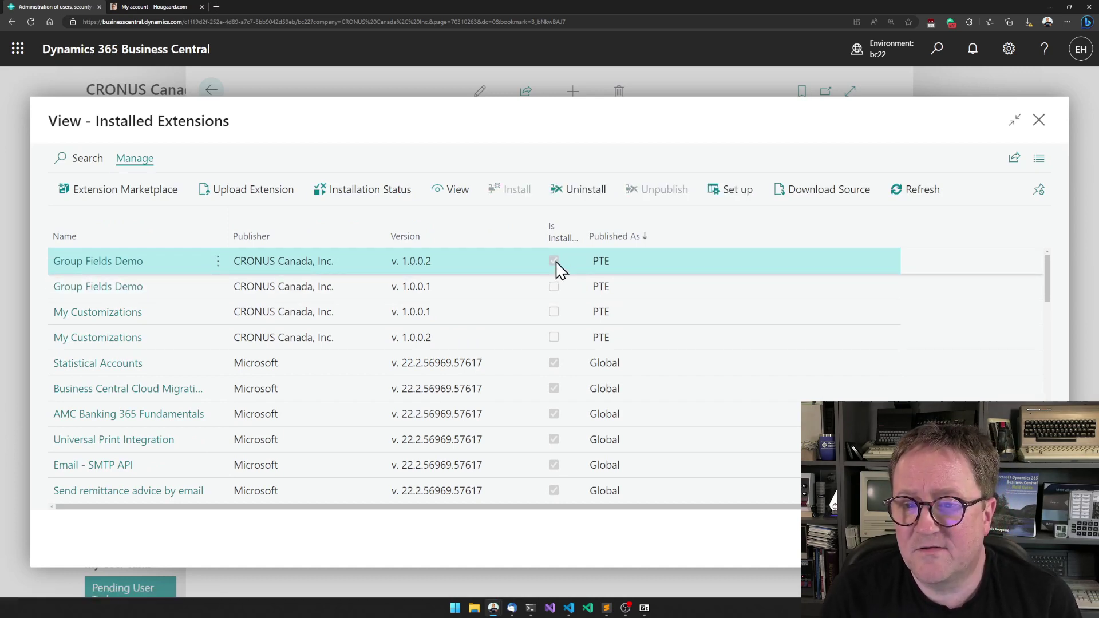
key("Escape")
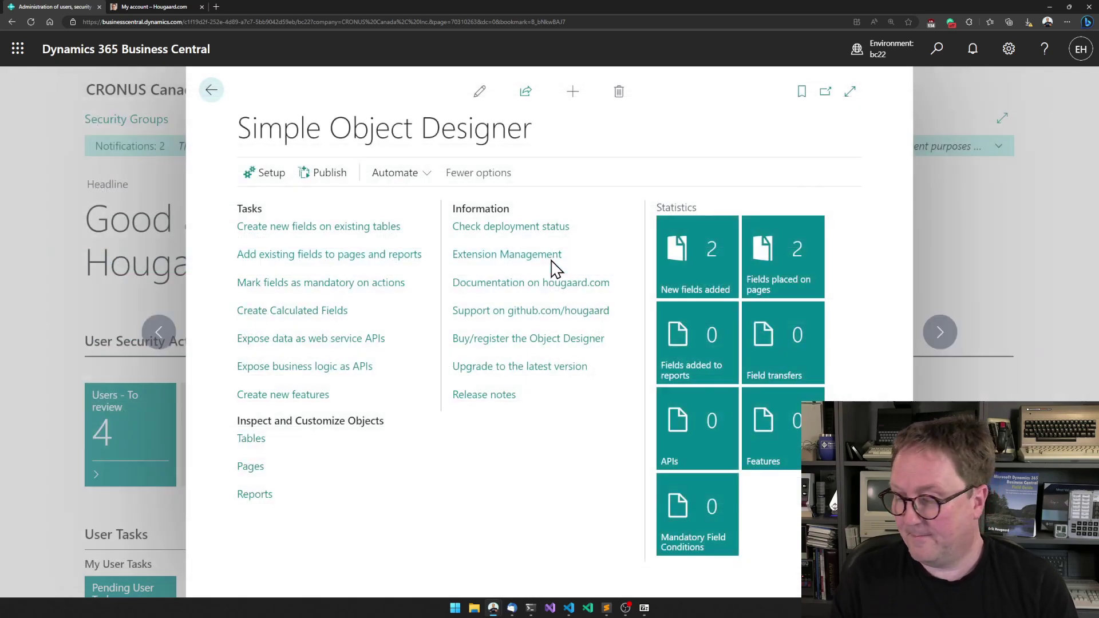